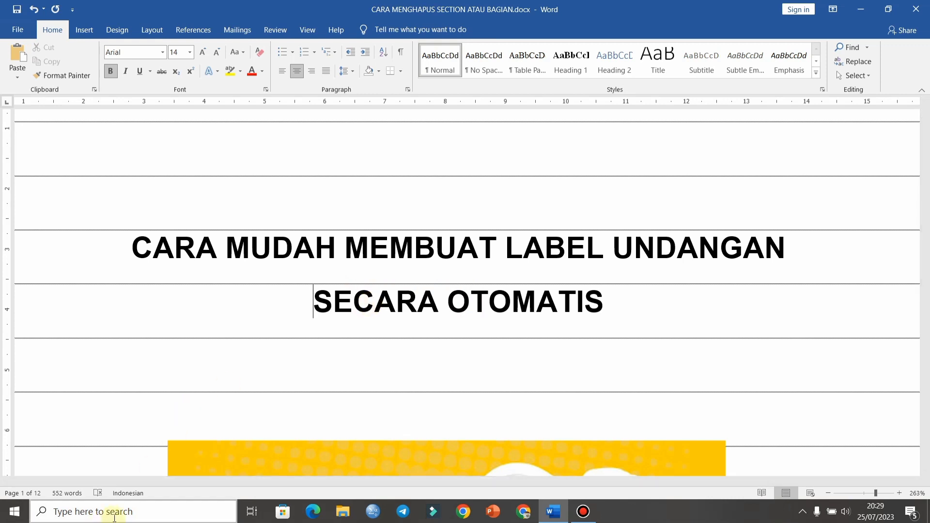
# - Launch Excel from Windows search and start a blank workbook
pyautogui.click(115, 517)
pyautogui.write('ex')
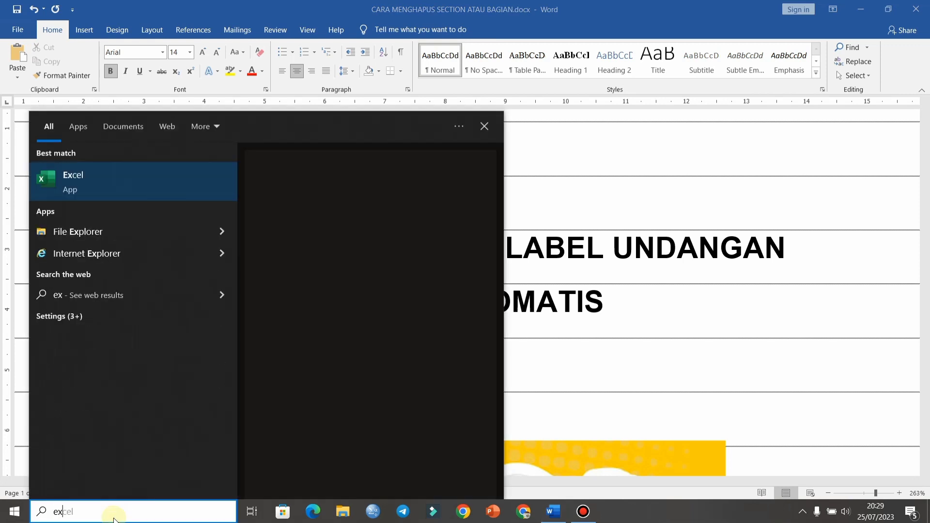
pyautogui.write('ce')
pyautogui.click(90, 171)
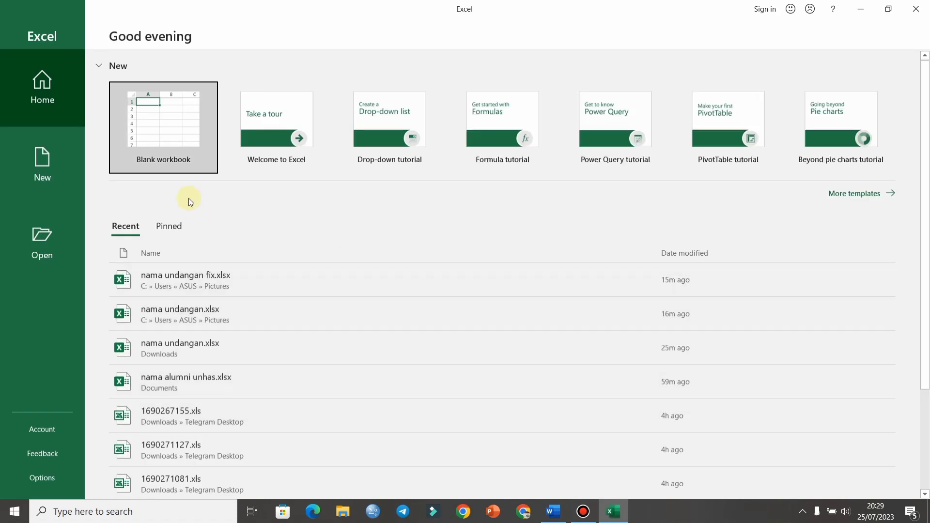
pyautogui.click(180, 121)
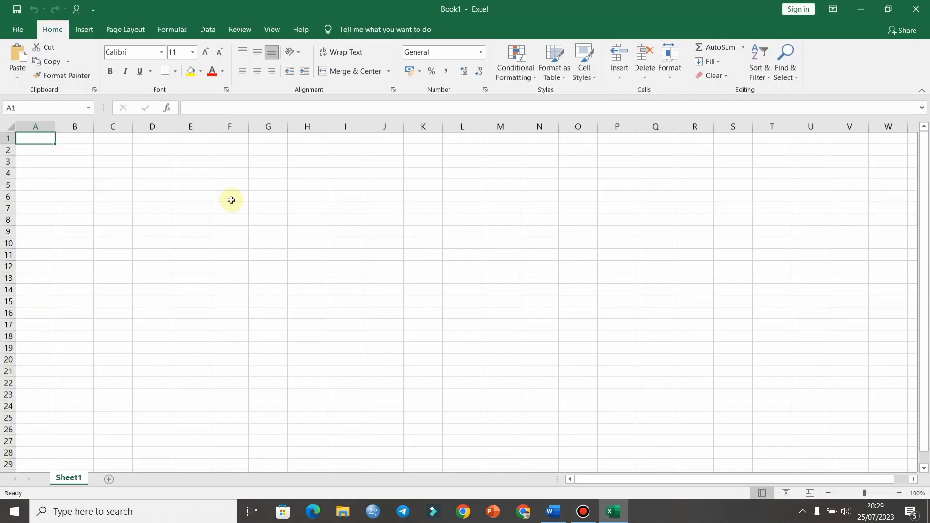
# - Enter the headings nama, di and alamat in cells A1 to C1
pyautogui.write('nama')
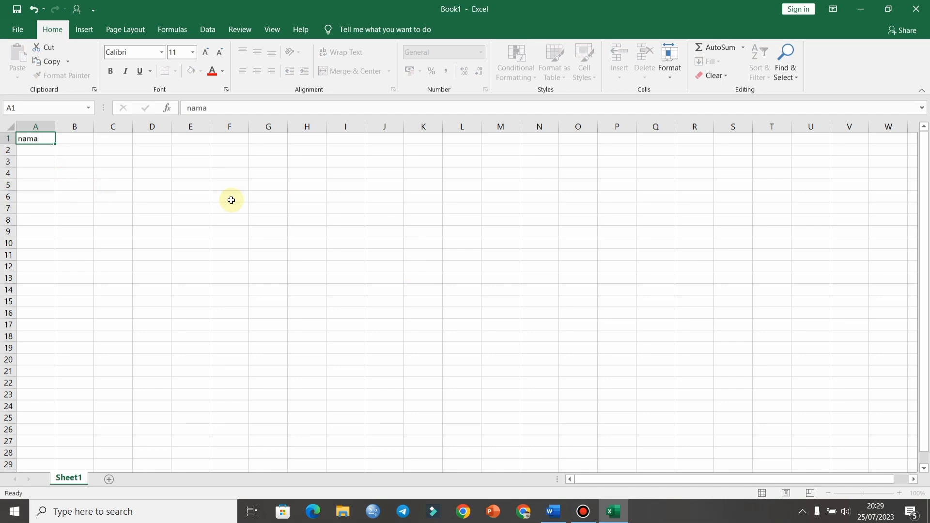
pyautogui.press('Tab')
pyautogui.write('di')
pyautogui.press('Tab')
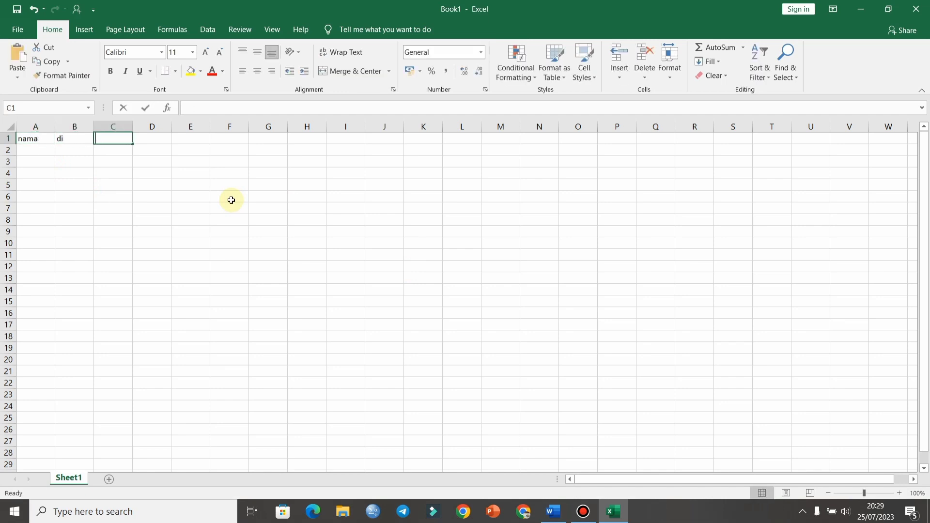
pyautogui.write('alamat')
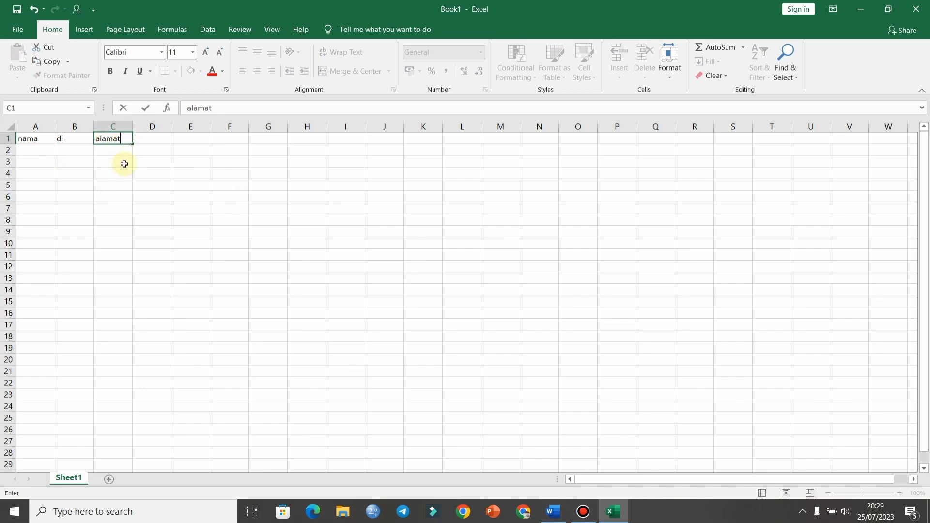
pyautogui.moveTo(124, 161); pyautogui.dragTo(118, 137)
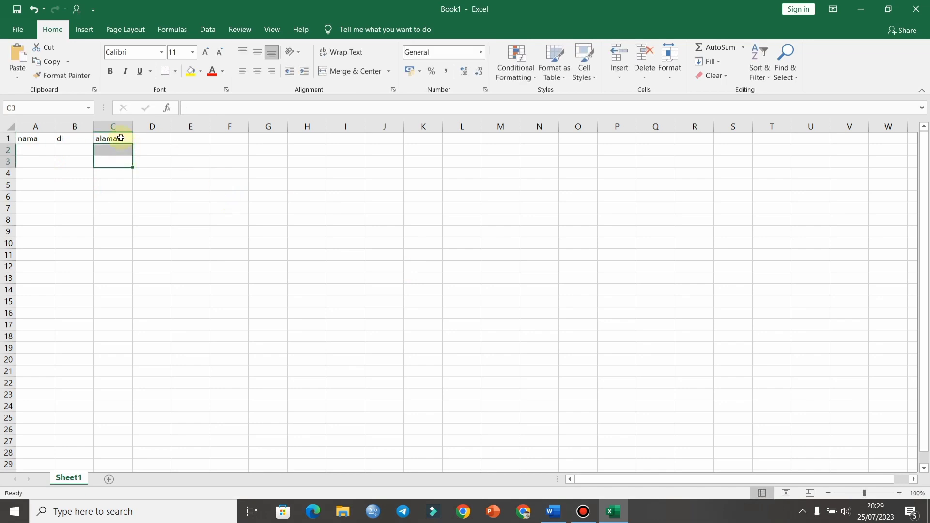
pyautogui.click(117, 139)
# - Select the heading row and the empty cells below the nama and di headings
pyautogui.moveTo(48, 136); pyautogui.dragTo(116, 136)
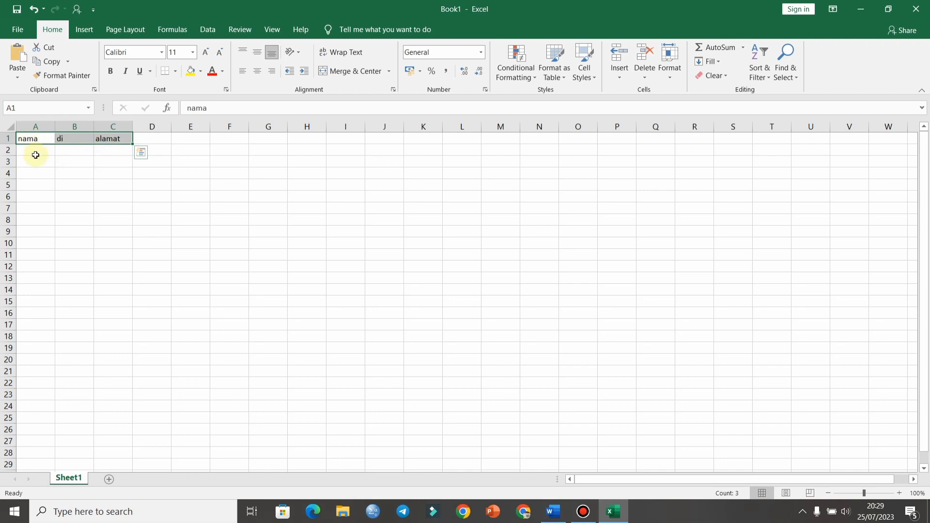
pyautogui.moveTo(36, 152)
pyautogui.mouseDown()
pyautogui.moveTo(51, 377)
pyautogui.moveTo(50, 364)
pyautogui.mouseUp()
pyautogui.click(43, 154)
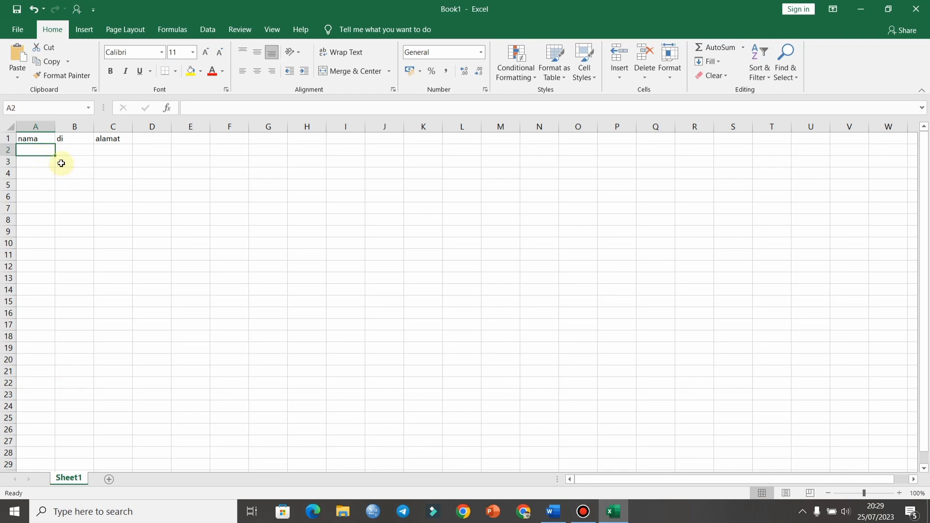
pyautogui.click(71, 142)
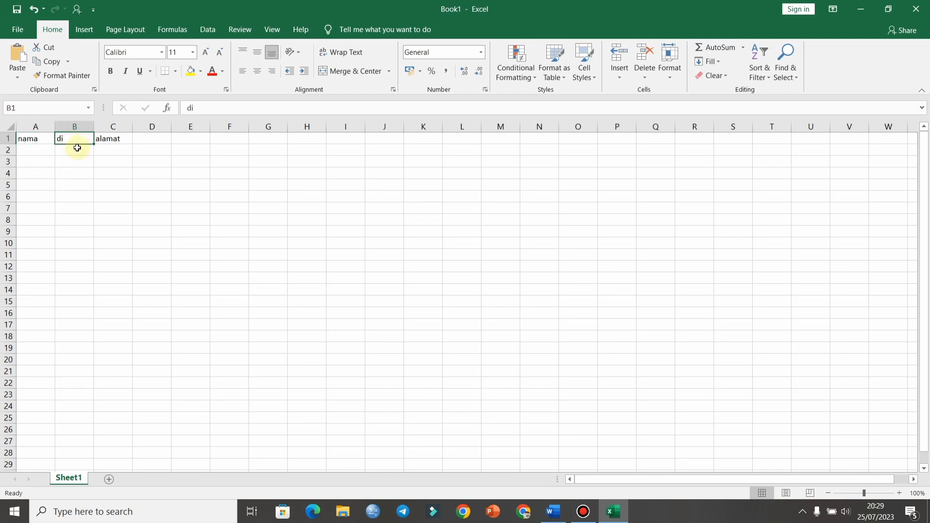
pyautogui.moveTo(73, 151); pyautogui.dragTo(85, 316)
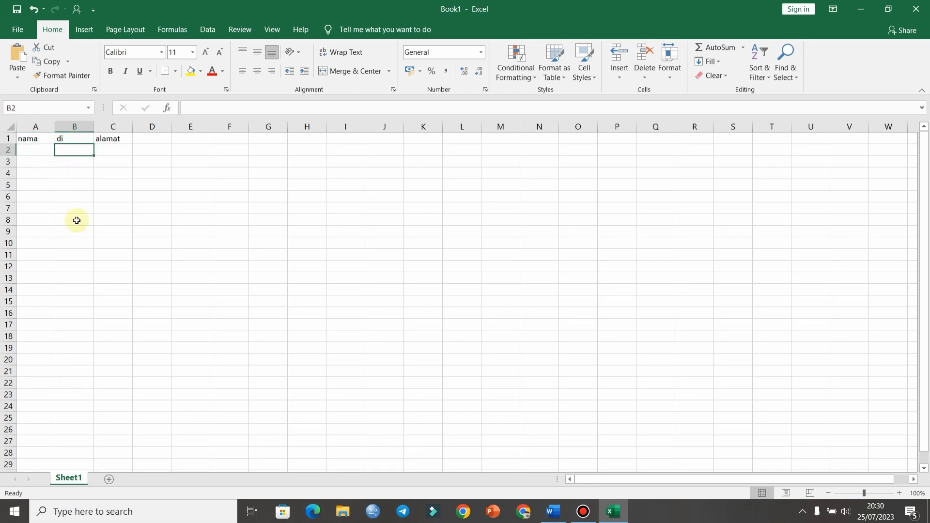
pyautogui.click(106, 141)
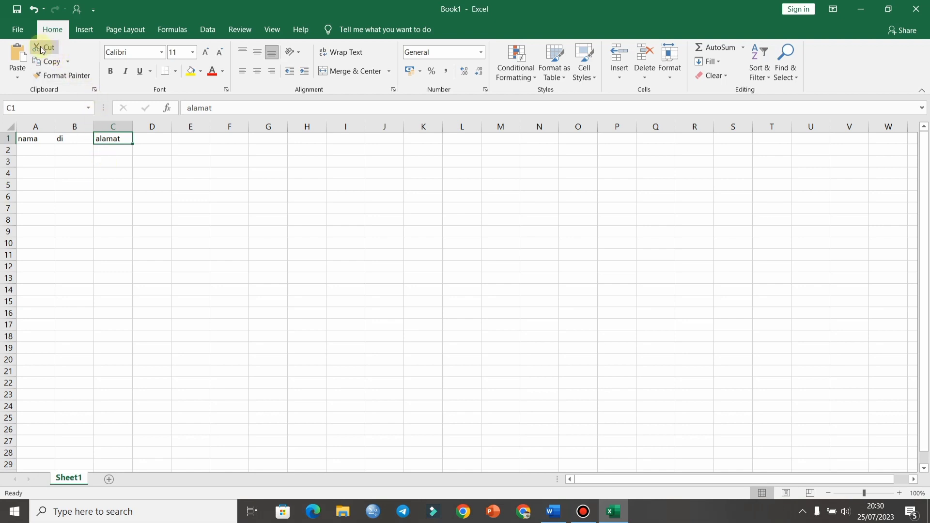
# - Open the recent workbook nama undangan fix.xlsx
pyautogui.click(17, 31)
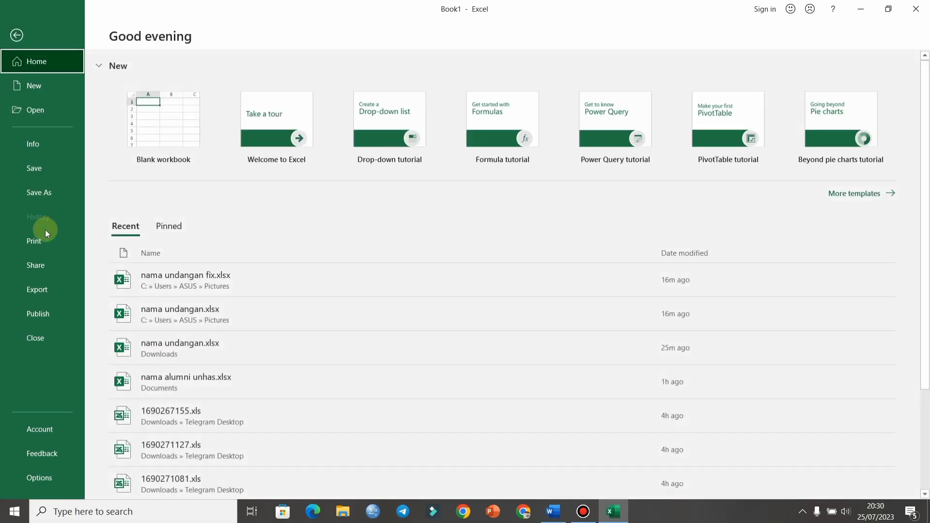
pyautogui.click(199, 289)
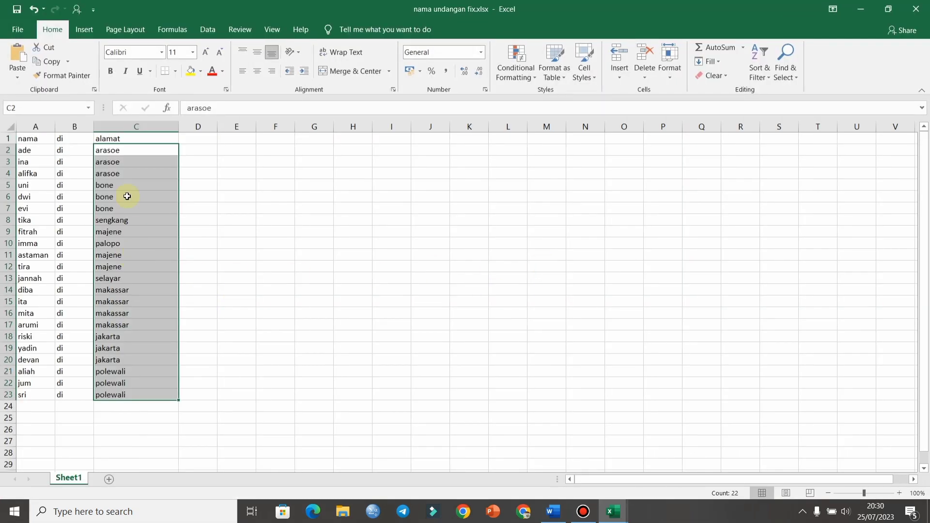
pyautogui.click(113, 172)
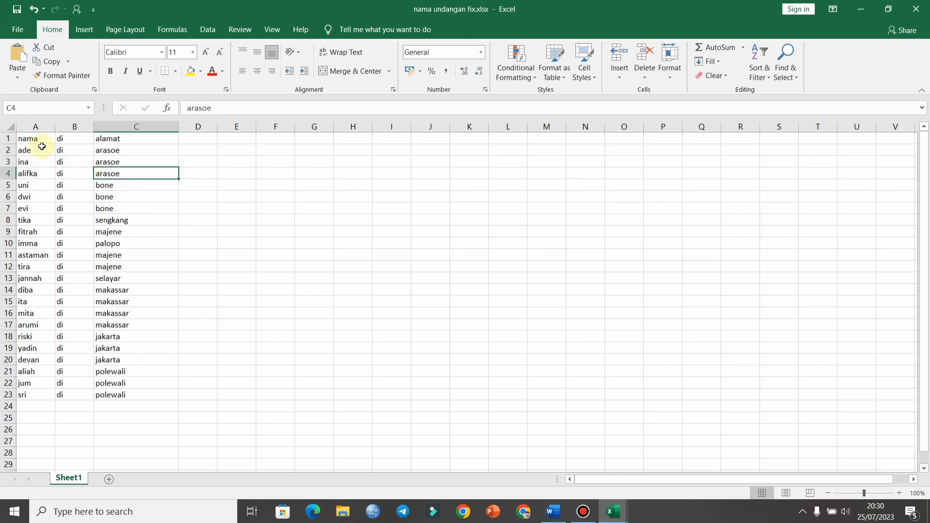
# - Review the 22 names, di entries and addresses in columns A to C, then return to File
pyautogui.moveTo(37, 151); pyautogui.dragTo(48, 395)
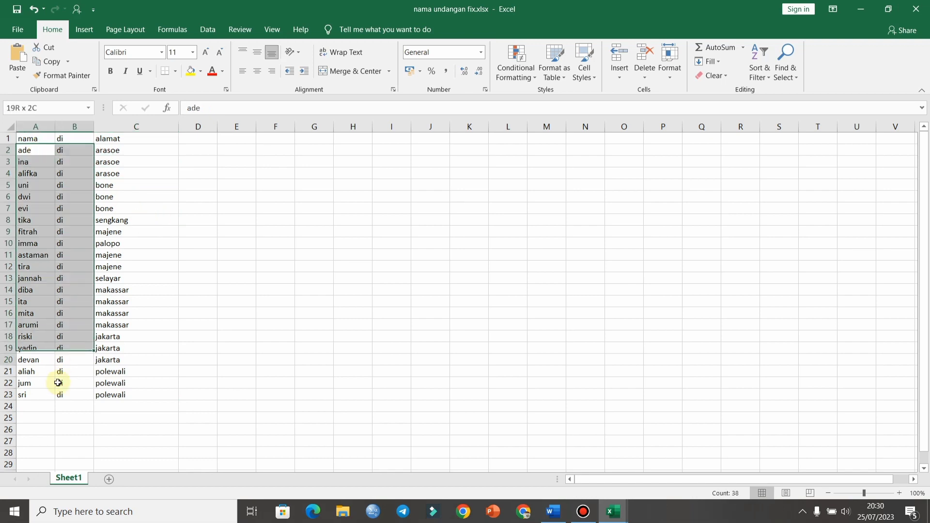
pyautogui.moveTo(68, 151); pyautogui.dragTo(68, 395)
pyautogui.moveTo(121, 152); pyautogui.dragTo(124, 394)
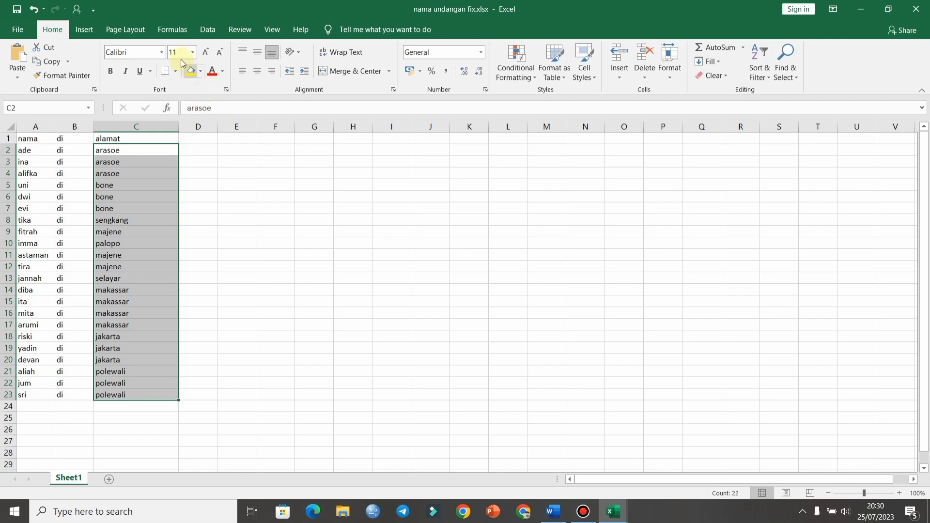
pyautogui.click(118, 197)
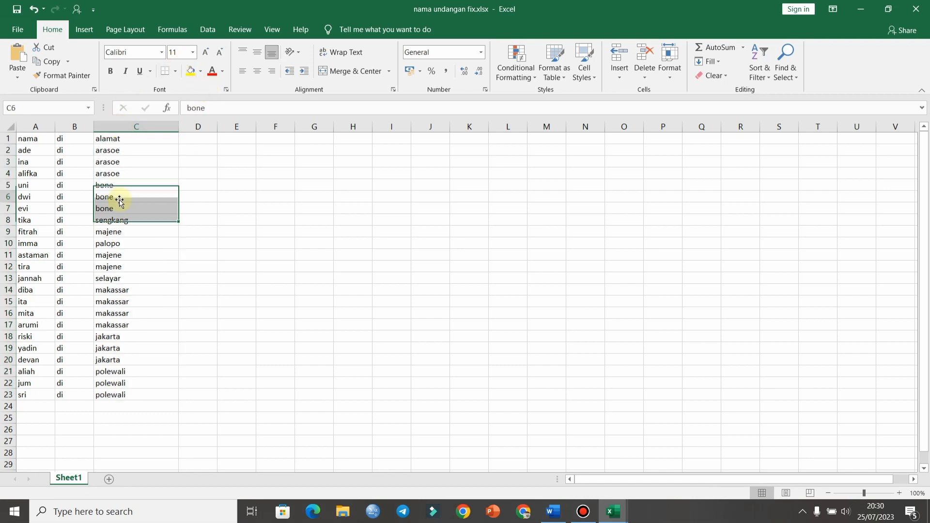
pyautogui.click(19, 30)
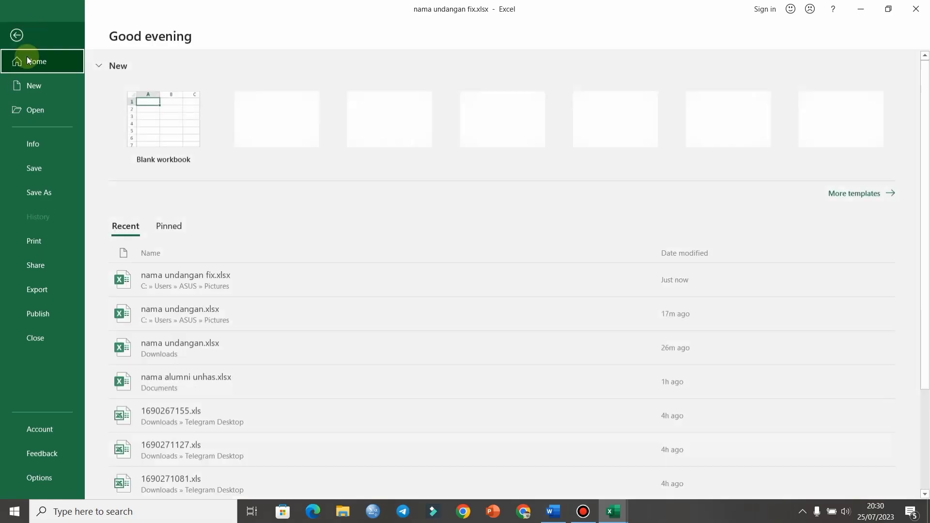
# - Save the guest list as 'nama undangan' in Documents and close that workbook
pyautogui.click(53, 199)
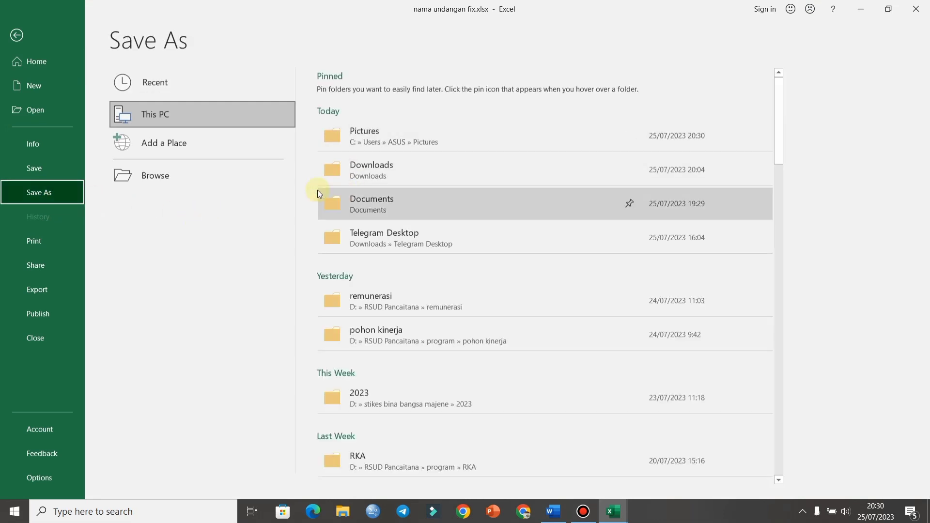
pyautogui.click(266, 184)
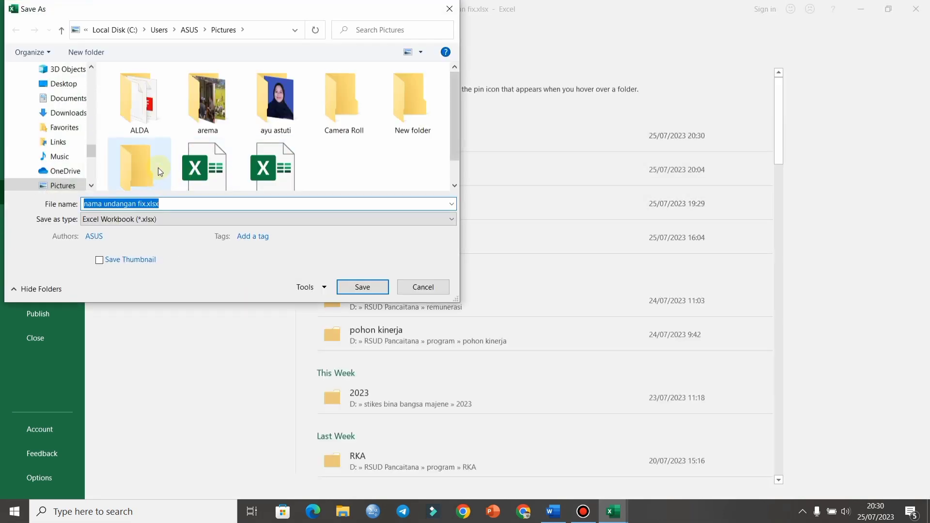
pyautogui.scroll(3, 92, 146)
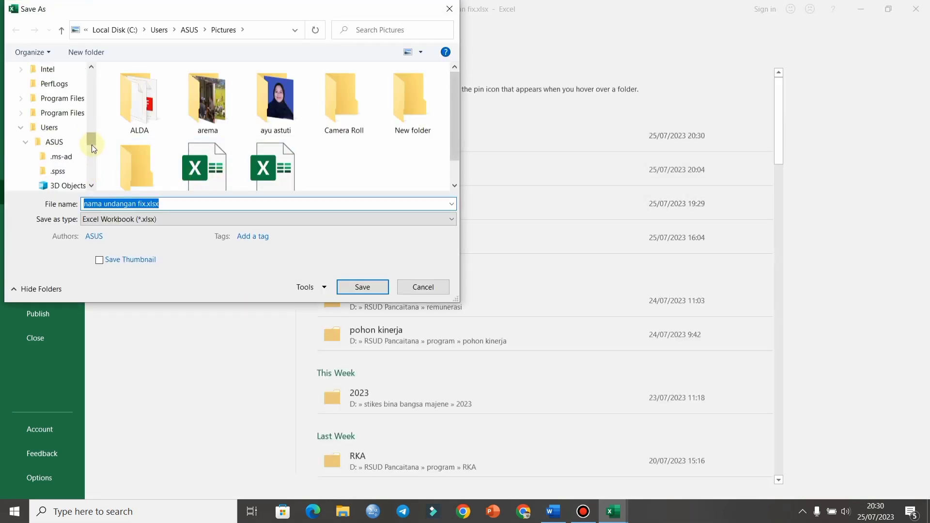
pyautogui.moveTo(90, 140); pyautogui.dragTo(91, 128)
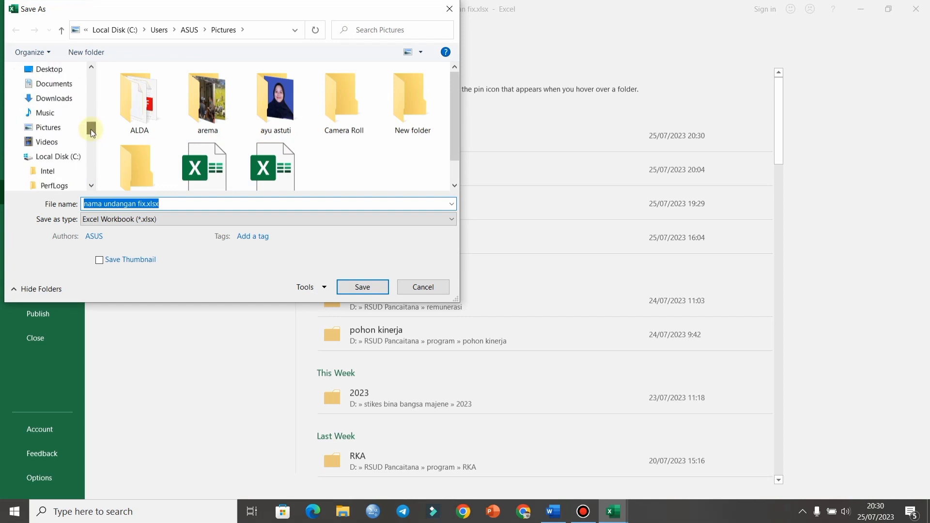
pyautogui.click(54, 83)
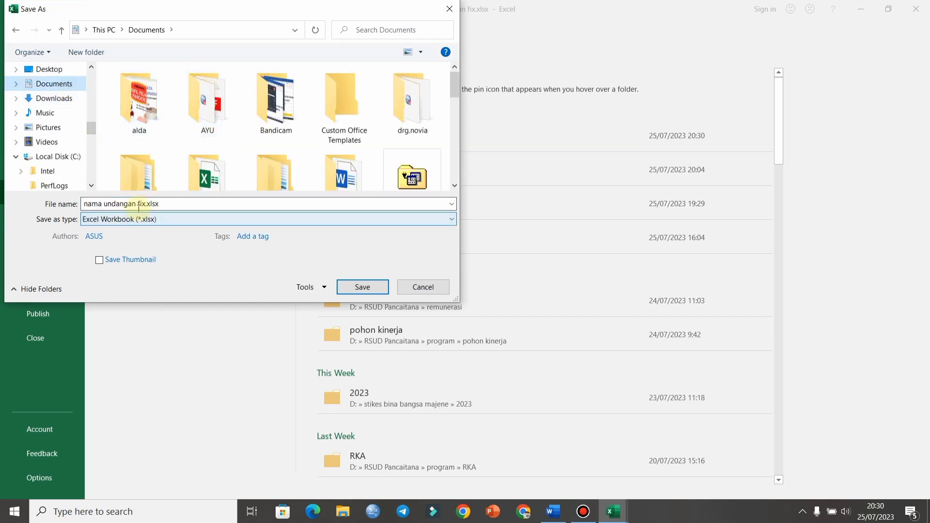
pyautogui.moveTo(85, 203); pyautogui.dragTo(156, 203)
pyautogui.write('nma')
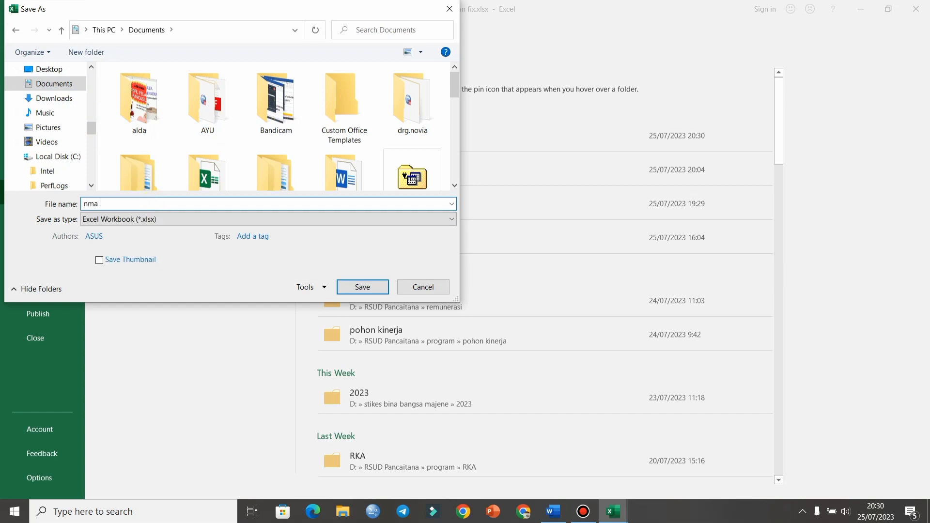
pyautogui.press('BackSpace')
pyautogui.press('BackSpace')
pyautogui.write('ama undangan')
pyautogui.click(363, 285)
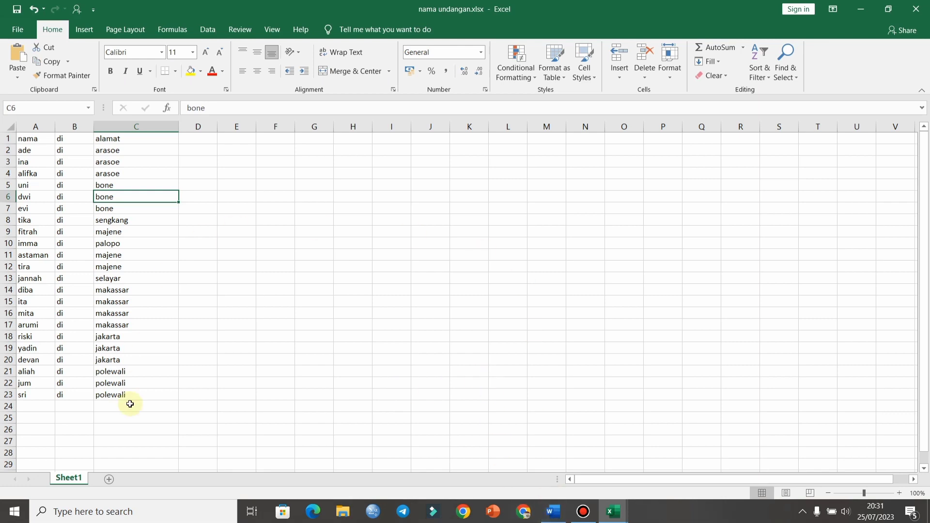
pyautogui.click(917, 9)
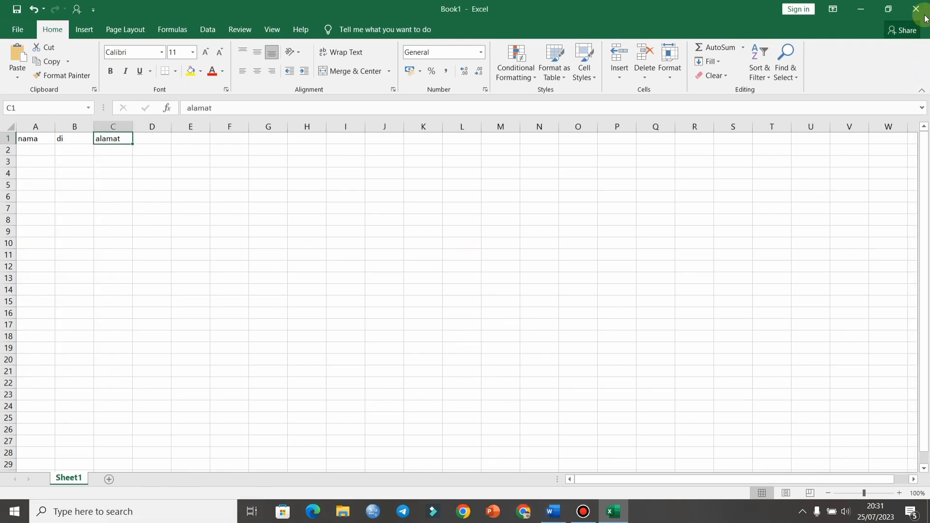
# - Close Book1 without saving and start a blank Word document with the Mailings tools shown
pyautogui.click(923, 17)
pyautogui.click(452, 269)
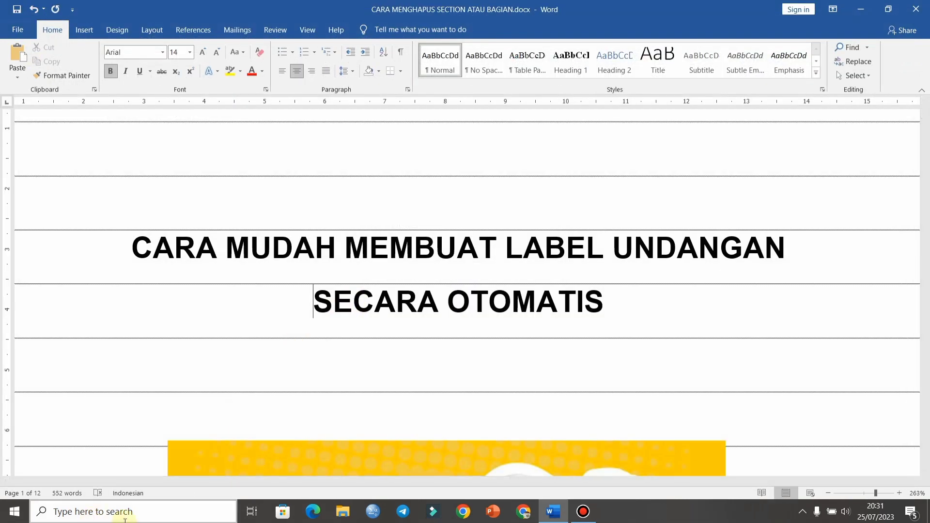
pyautogui.click(145, 514)
pyautogui.write('word')
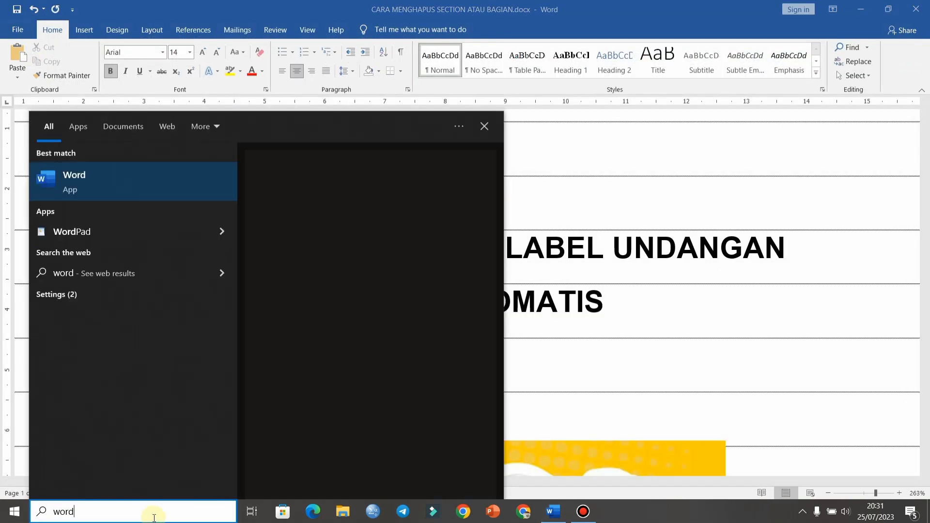
pyautogui.click(74, 193)
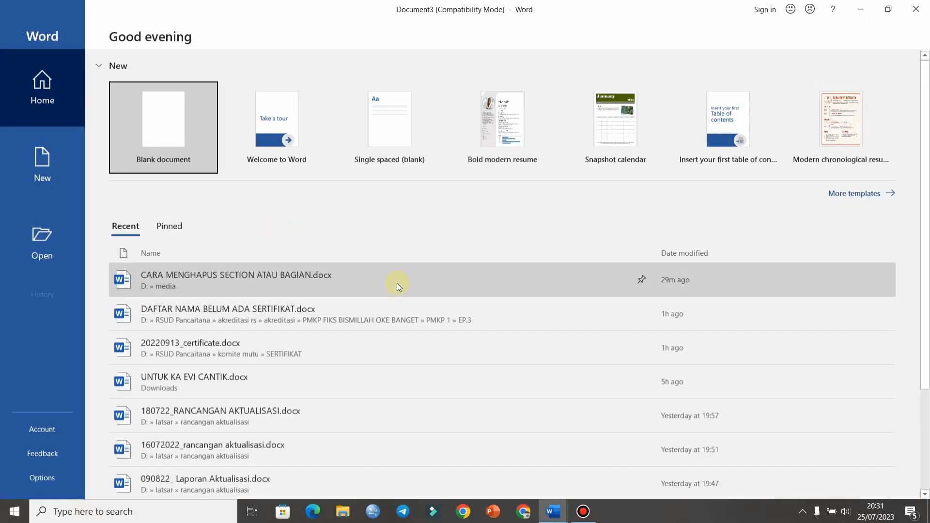
pyautogui.click(146, 120)
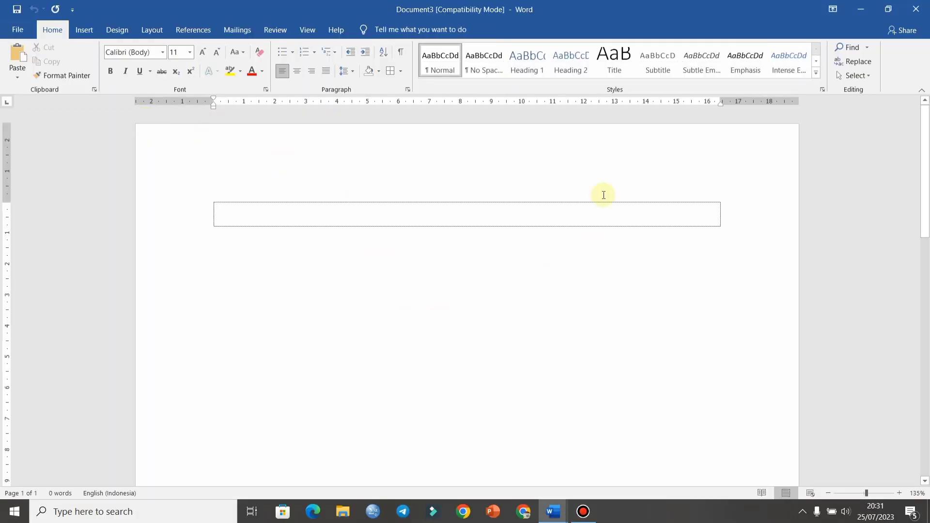
pyautogui.click(238, 33)
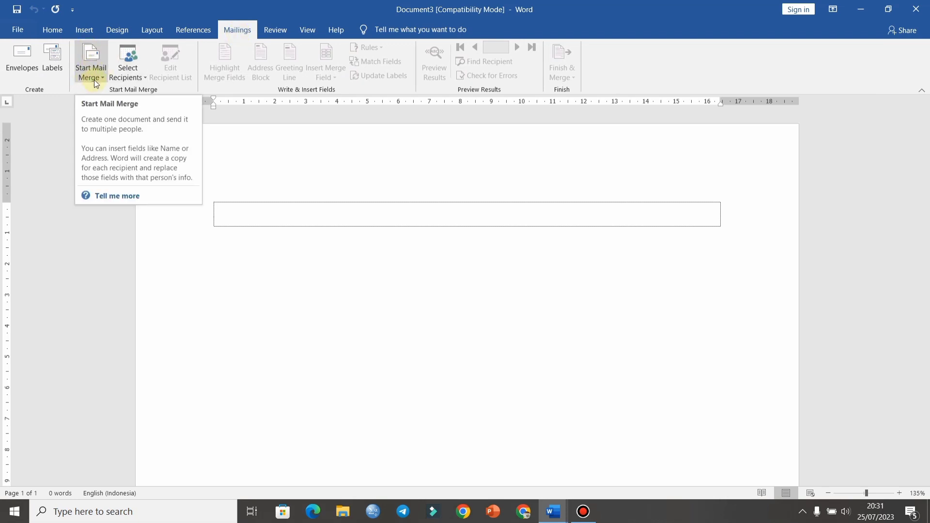
# - Start a Labels mail merge and delete the old 'nama undangan' custom label
pyautogui.click(94, 78)
pyautogui.click(102, 135)
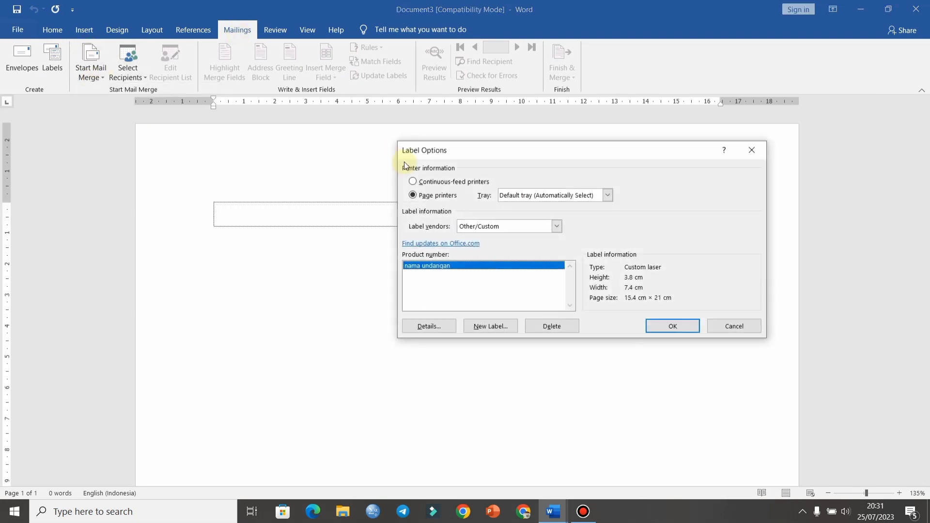
pyautogui.click(545, 324)
pyautogui.click(460, 290)
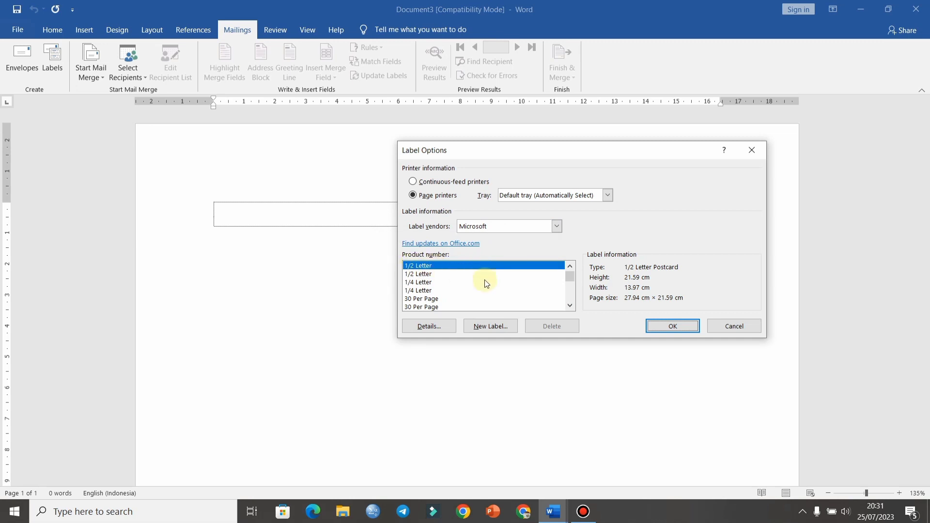
# - Create label 'nama tamu undangan' with 0.2 cm top and side margins, 3.8 cm height, 7.4 cm width
pyautogui.click(500, 327)
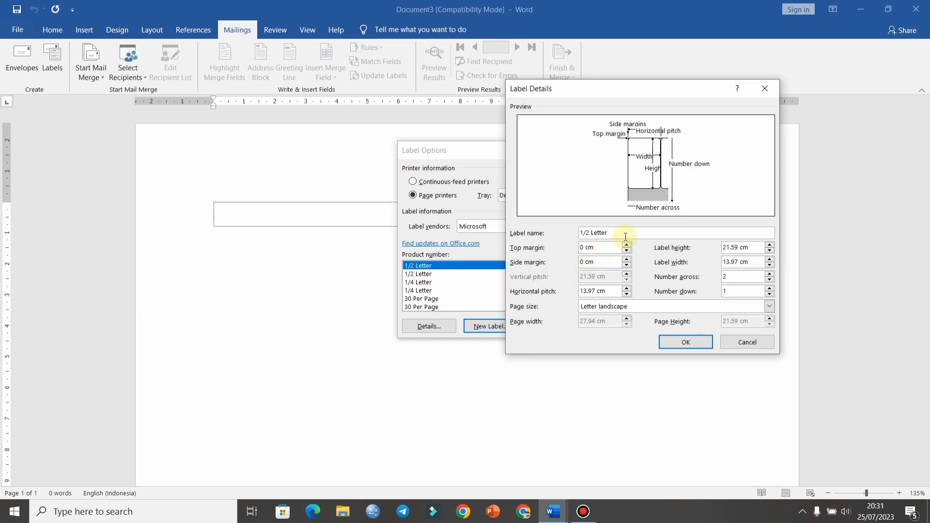
pyautogui.moveTo(623, 234); pyautogui.dragTo(579, 228)
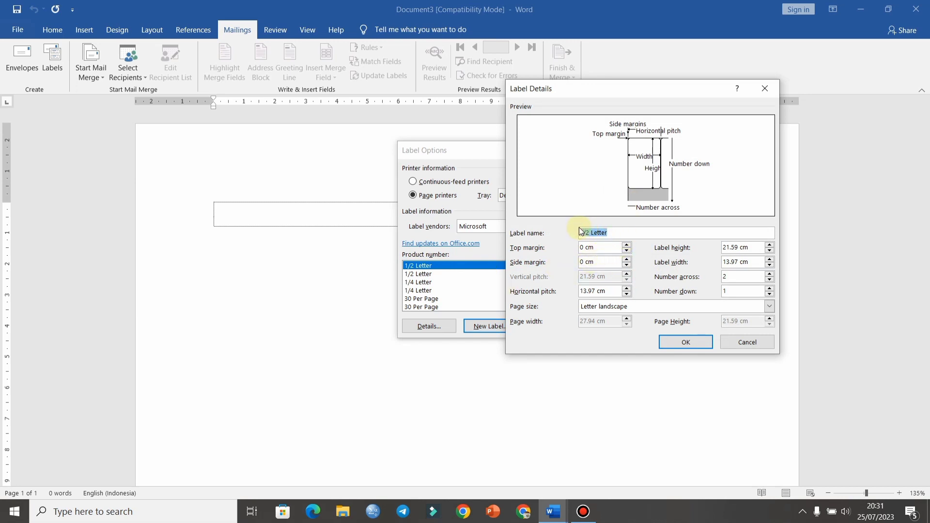
pyautogui.write('nama tamu undangan')
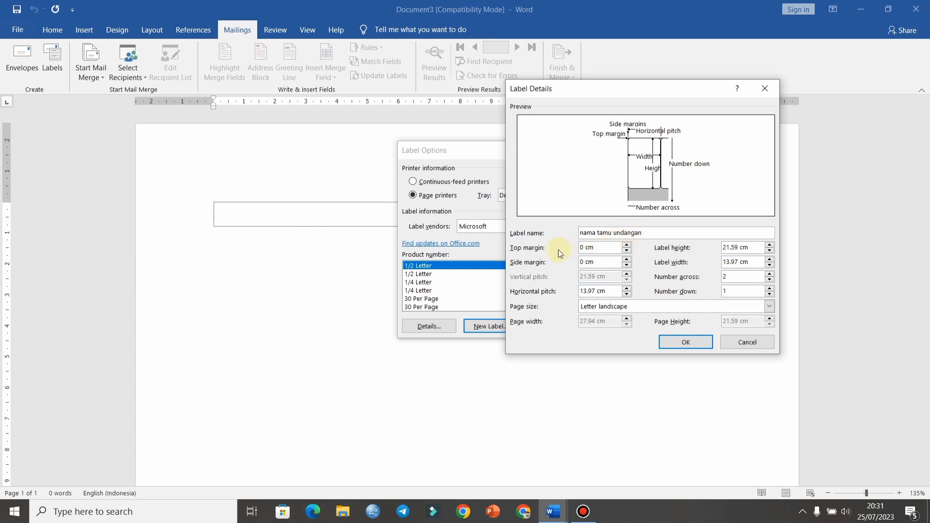
pyautogui.click(584, 249)
pyautogui.write('0.2')
pyautogui.click(585, 262)
pyautogui.write('2')
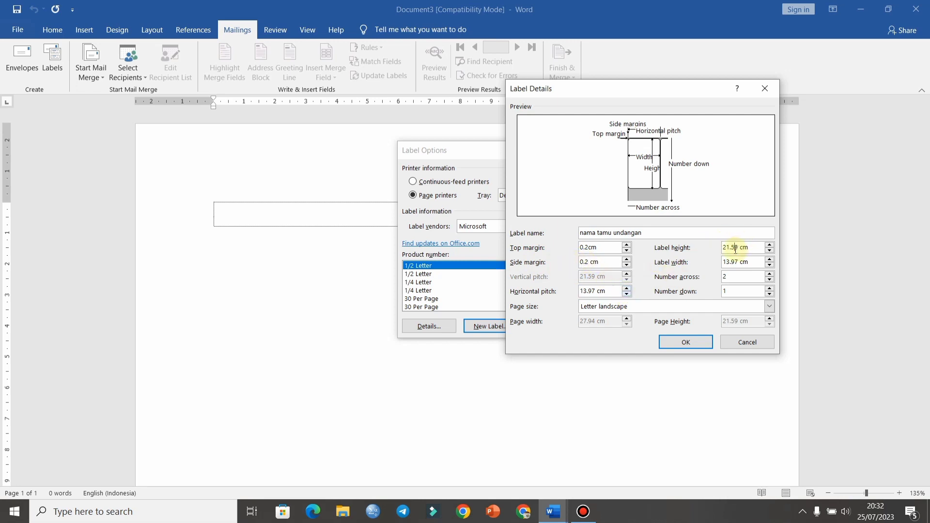
pyautogui.moveTo(735, 247); pyautogui.dragTo(719, 246)
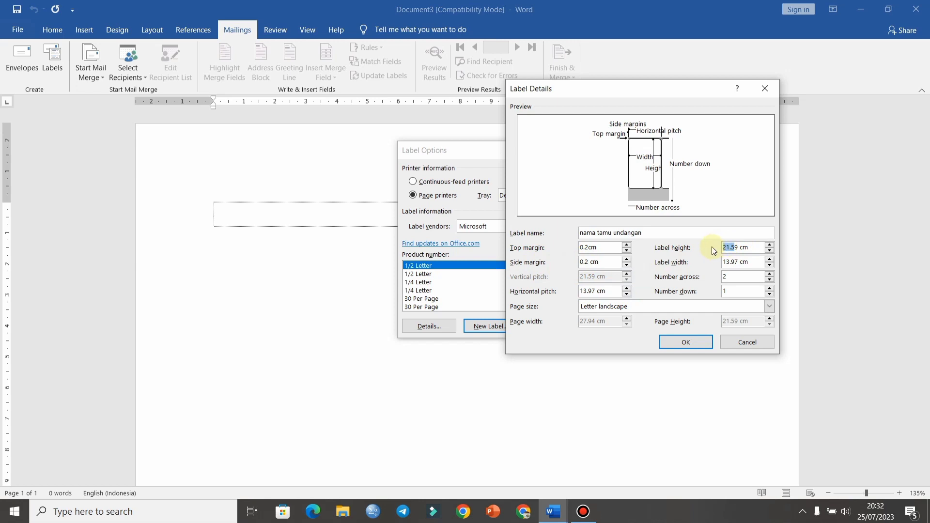
pyautogui.write('3')
pyautogui.moveTo(738, 261); pyautogui.dragTo(705, 254)
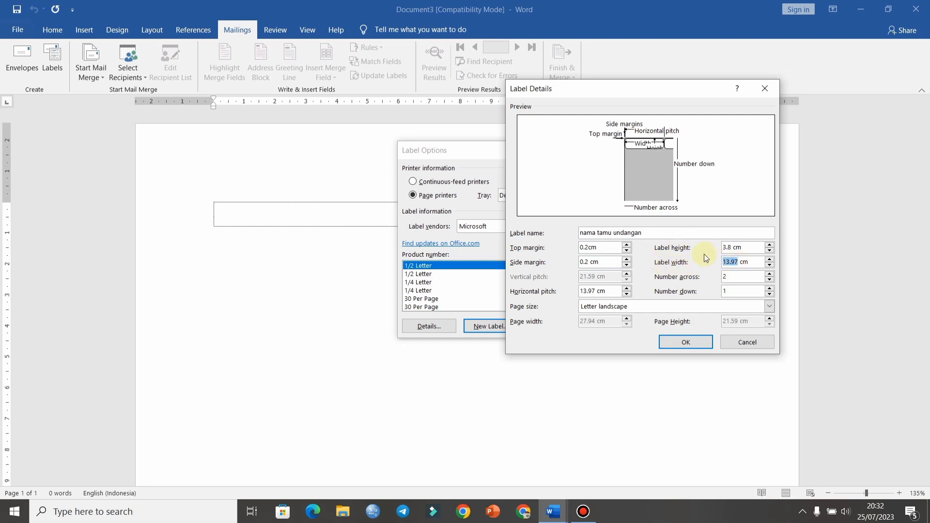
pyautogui.write('7')
# - Set 2 labels across, 5 down, 4 cm vertical pitch and 7.6 cm horizontal pitch
pyautogui.click(728, 279)
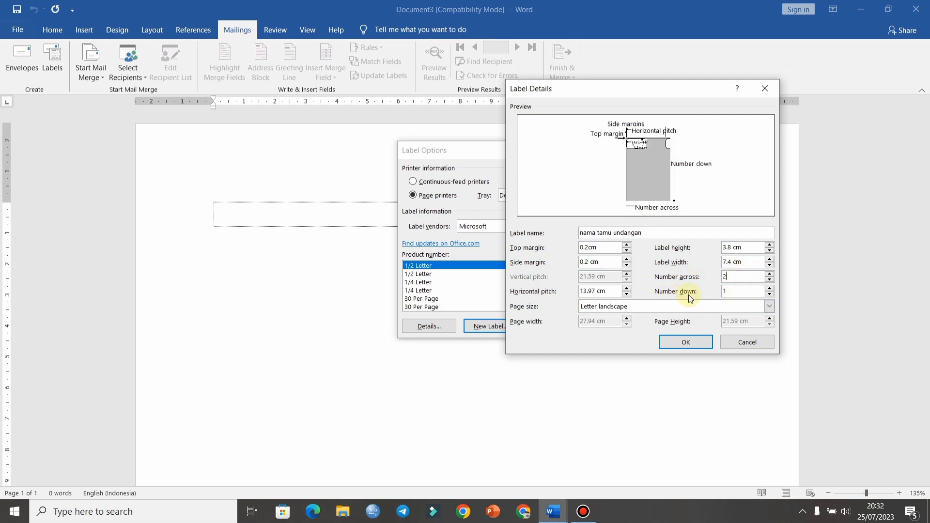
pyautogui.press('BackSpace')
pyautogui.write('5')
pyautogui.click(603, 291)
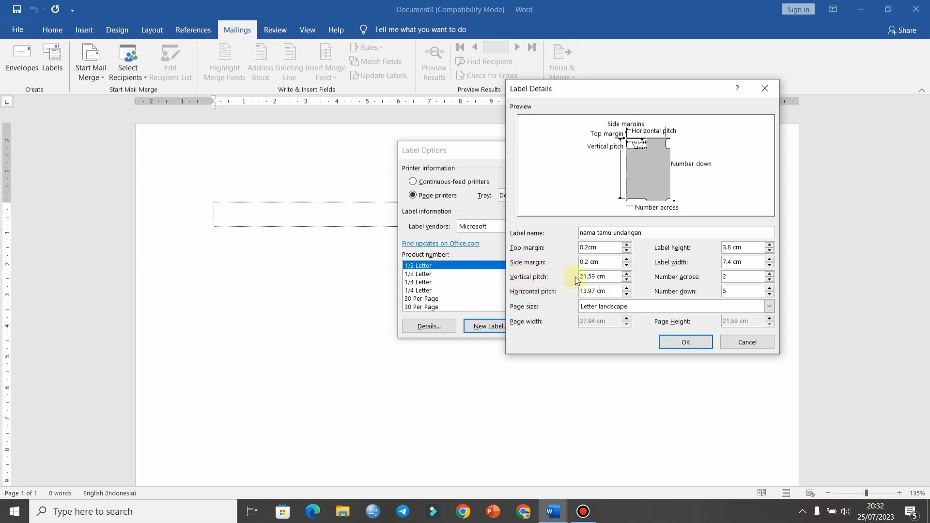
pyautogui.moveTo(591, 277); pyautogui.dragTo(579, 279)
pyautogui.write('4')
pyautogui.moveTo(596, 291); pyautogui.dragTo(583, 294)
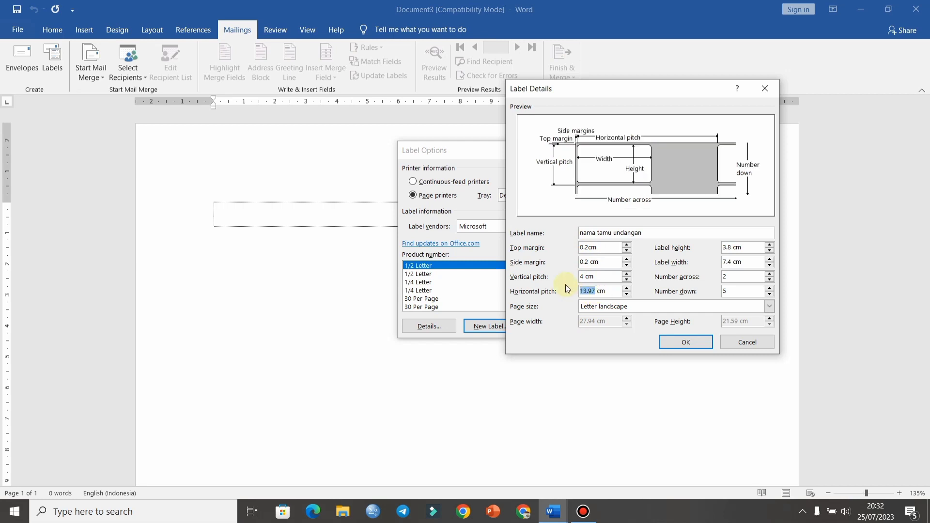
pyautogui.press('BackSpace')
pyautogui.press('BackSpace')
pyautogui.click(724, 306)
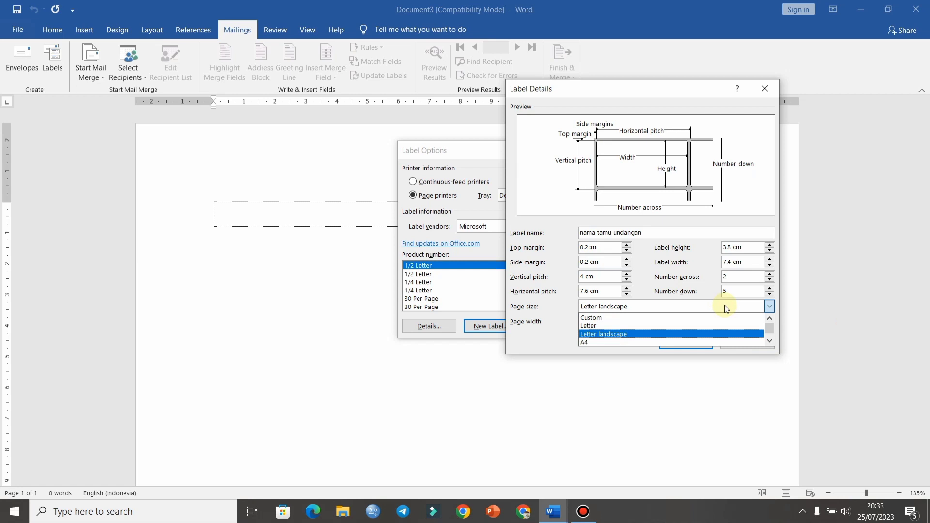
# - Give the label a custom 15.4 cm × 21 cm page size and save the definition
pyautogui.click(652, 318)
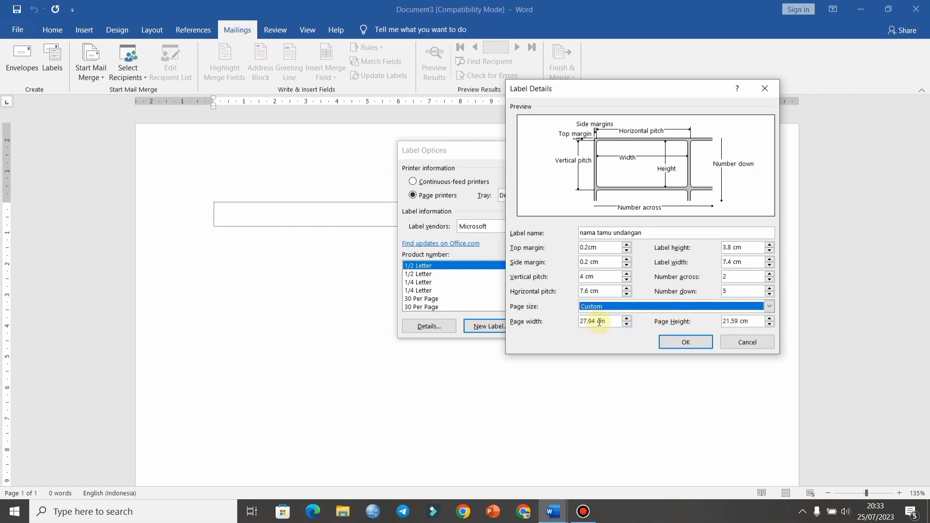
pyautogui.moveTo(596, 322); pyautogui.dragTo(569, 321)
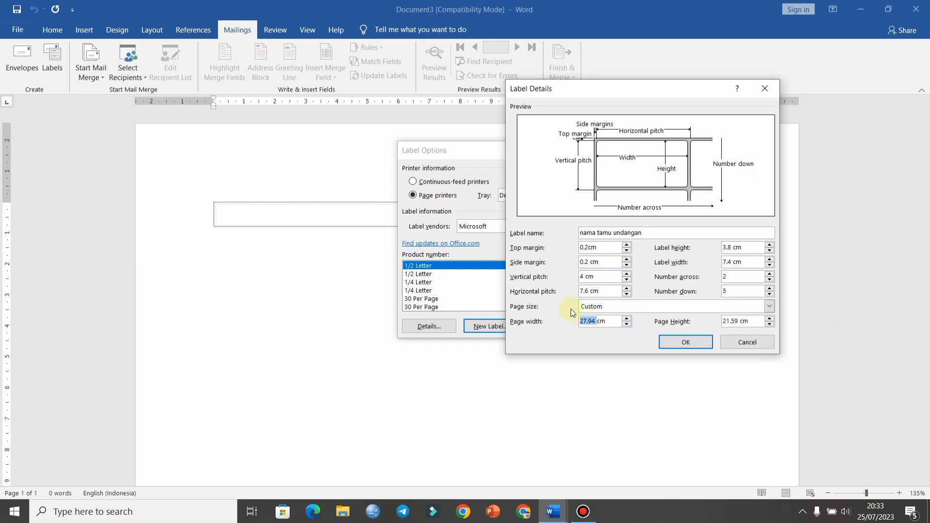
pyautogui.write('15')
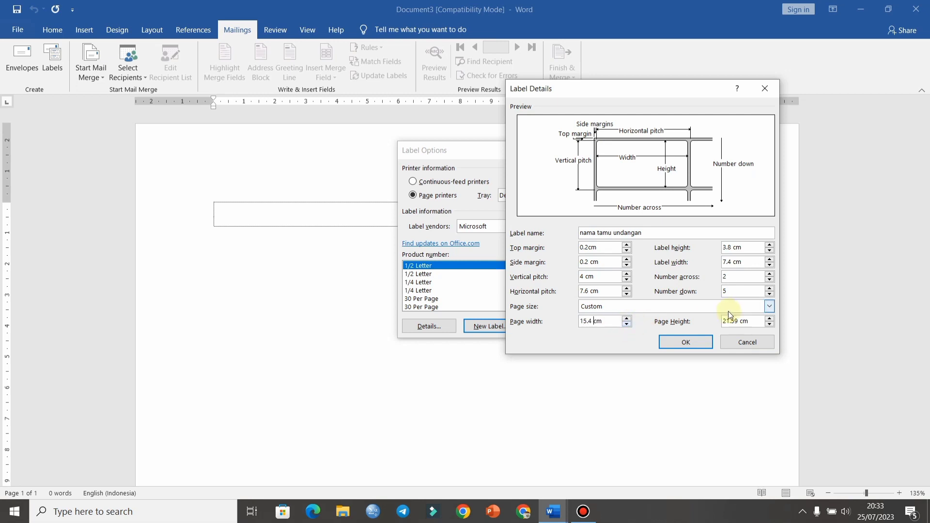
pyautogui.moveTo(738, 321); pyautogui.dragTo(728, 321)
pyautogui.press('BackSpace')
pyautogui.press('BackSpace')
pyautogui.click(702, 342)
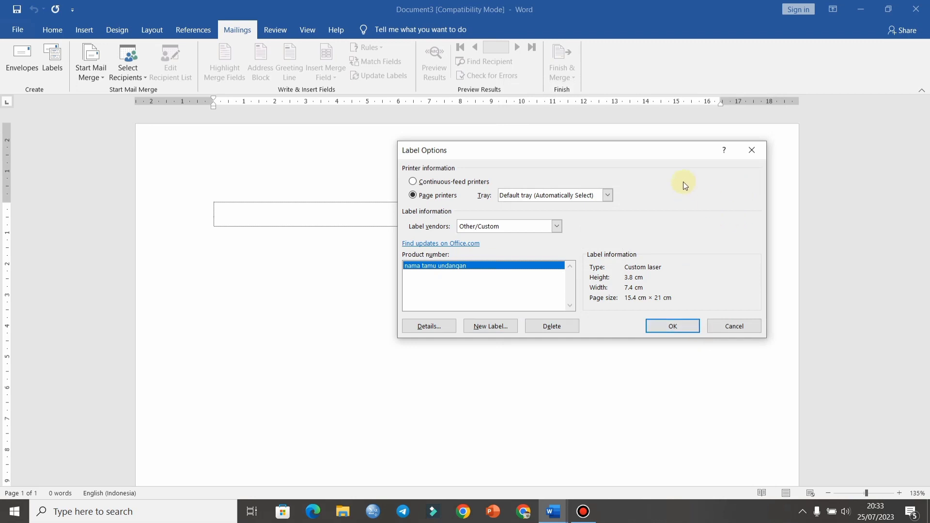
# - Create the label sheet in the document and scroll through its table
pyautogui.click(658, 327)
pyautogui.scroll(-2, 523, 255)
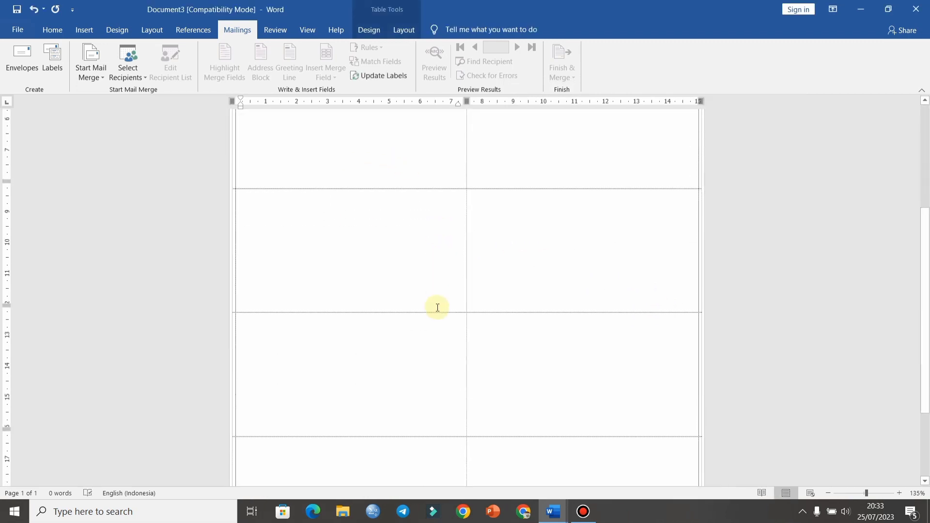
pyautogui.scroll(-2, 436, 307)
pyautogui.scroll(-2, 462, 328)
pyautogui.scroll(-2, 463, 344)
pyautogui.scroll(3, 465, 347)
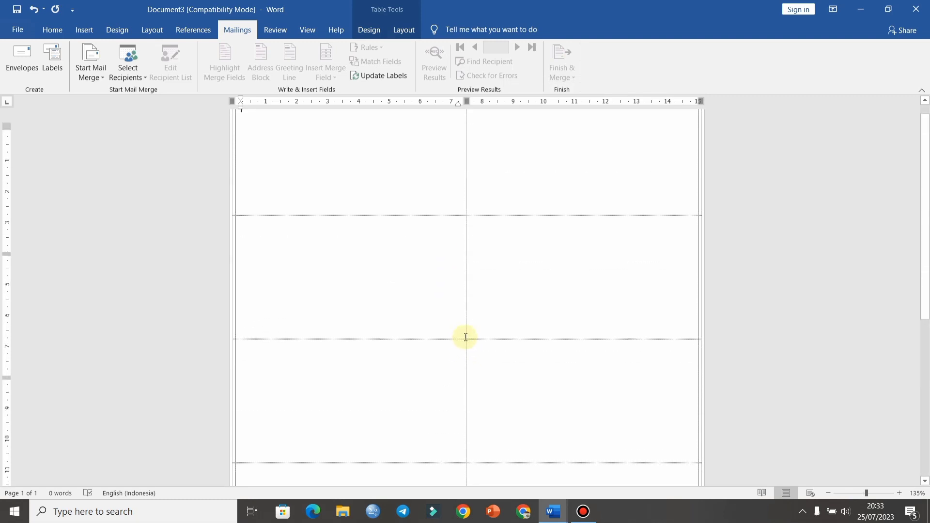
pyautogui.scroll(5, 466, 335)
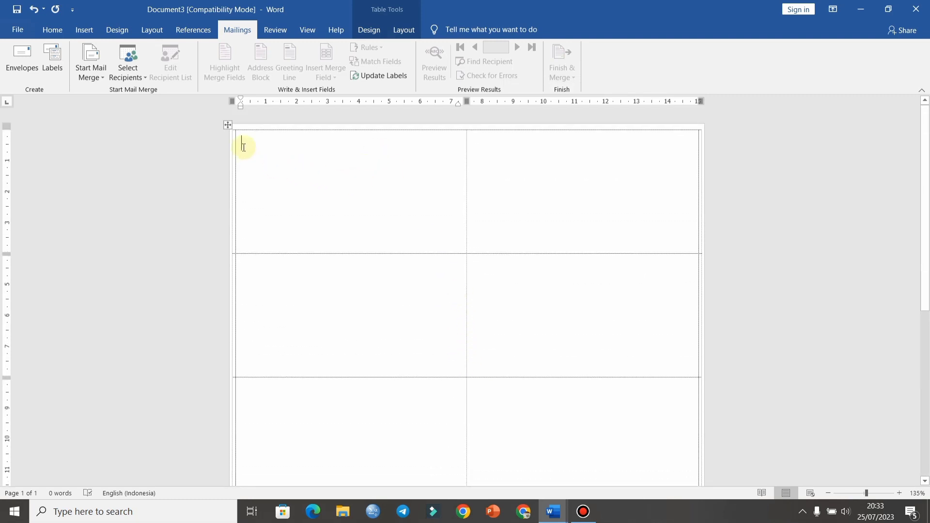
# - Select the label table, clear its borders, then apply All Borders
pyautogui.click(226, 125)
pyautogui.click(51, 30)
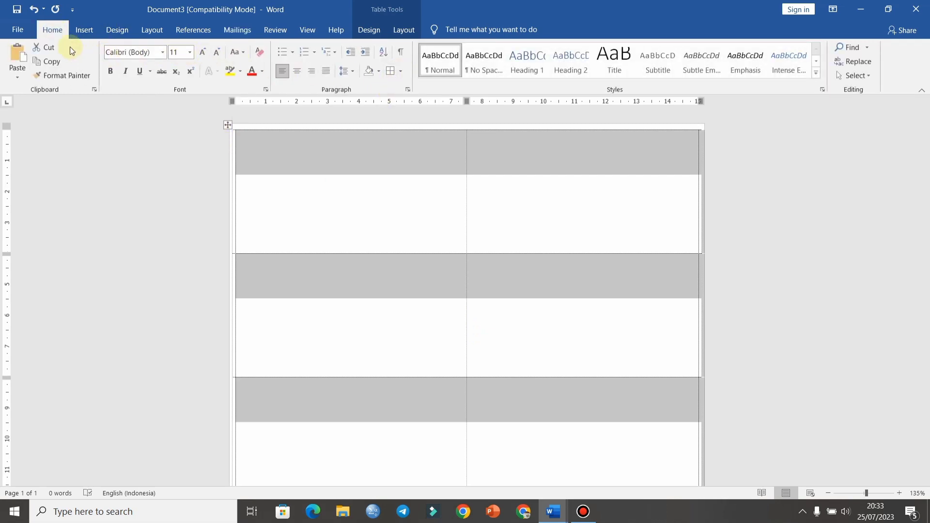
pyautogui.click(400, 72)
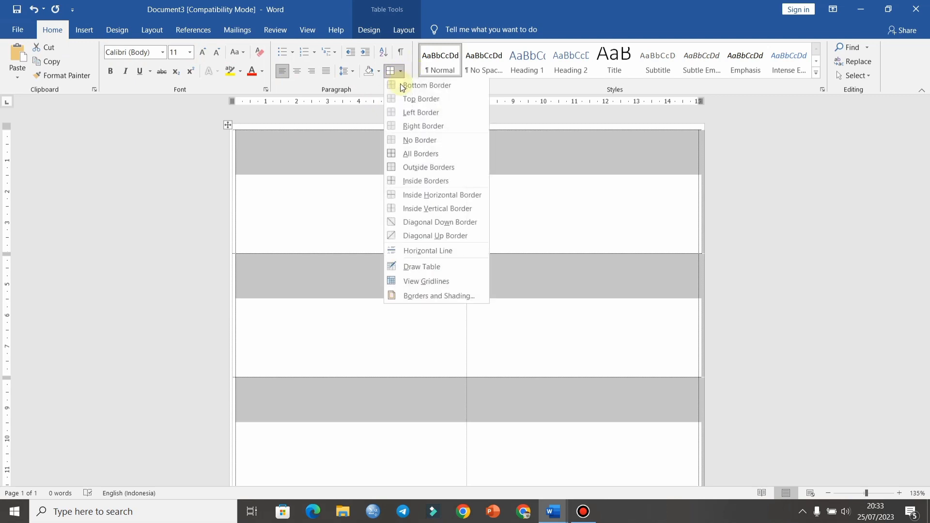
pyautogui.click(421, 143)
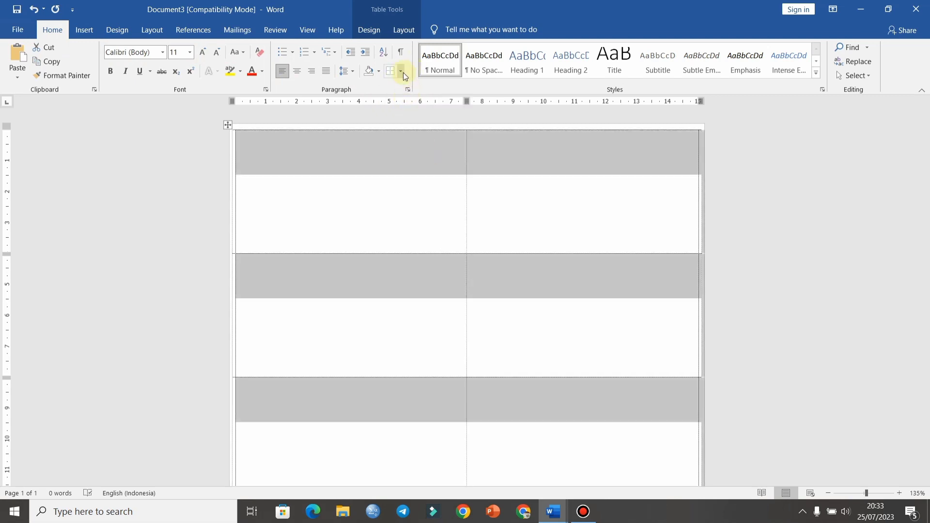
pyautogui.click(401, 72)
pyautogui.click(415, 155)
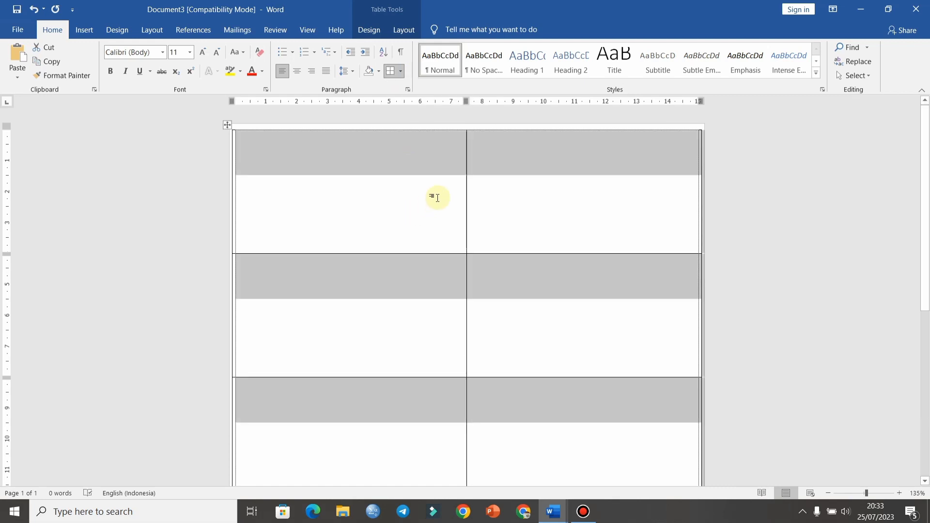
pyautogui.click(240, 33)
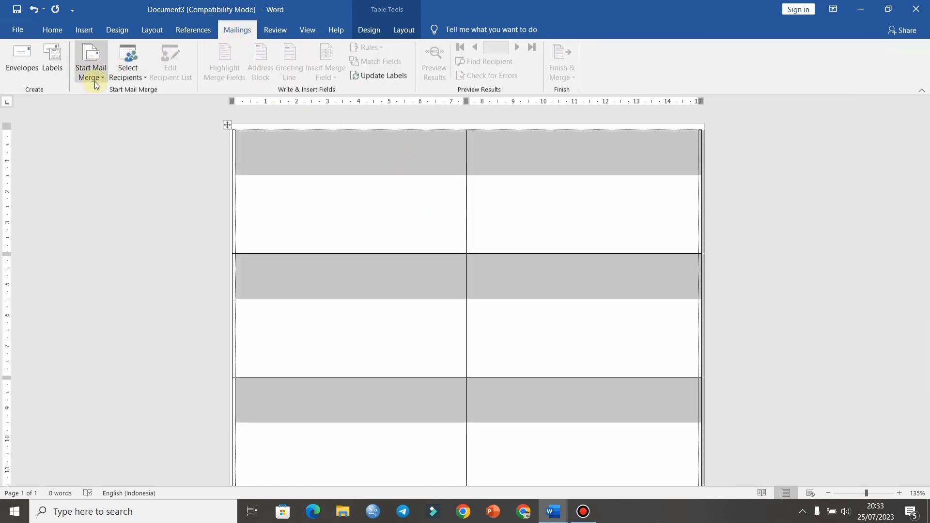
# - Use the existing list nama undangan.xlsx from Documents as the mail-merge recipients
pyautogui.click(135, 80)
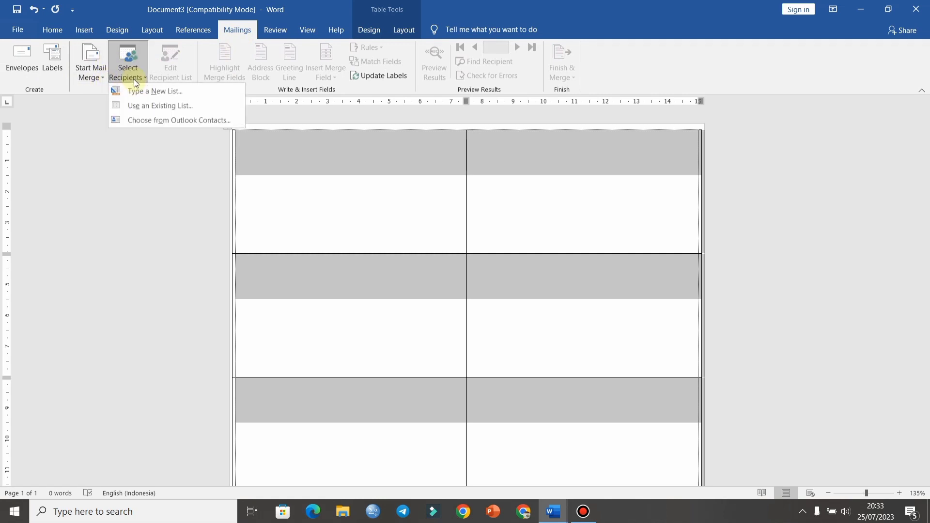
pyautogui.click(140, 107)
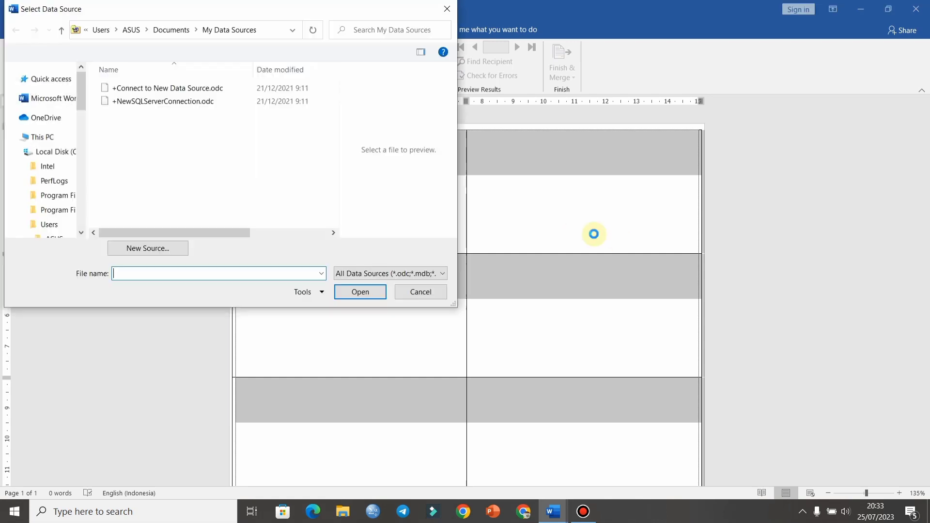
pyautogui.moveTo(80, 173)
pyautogui.mouseDown()
pyautogui.moveTo(84, 205)
pyautogui.moveTo(91, 160)
pyautogui.mouseUp()
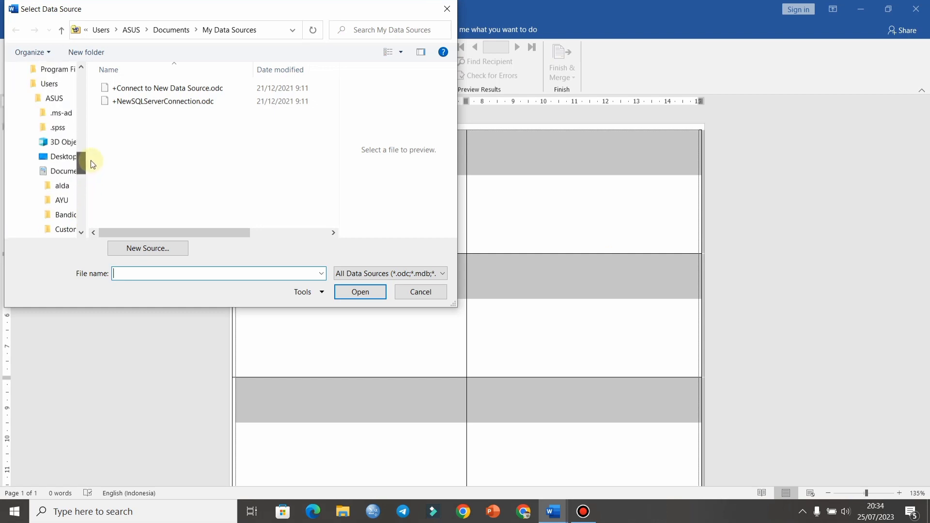
pyautogui.scroll(2, 27, 131)
pyautogui.scroll(1, 74, 143)
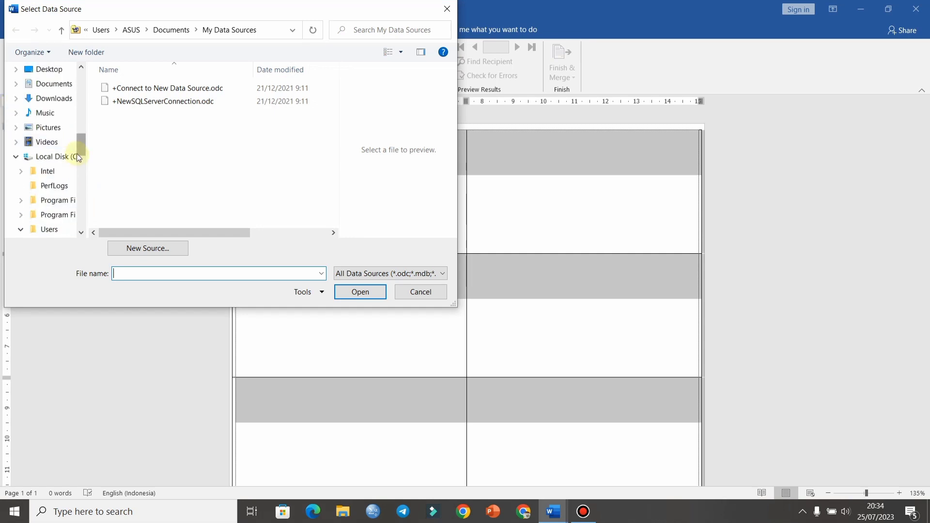
pyautogui.click(48, 84)
pyautogui.scroll(-5, 295, 175)
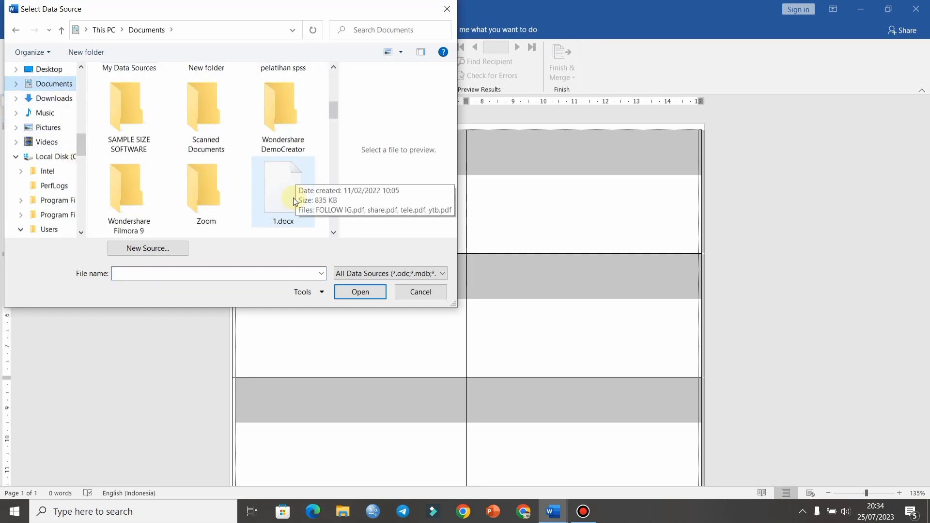
pyautogui.scroll(-5, 293, 198)
pyautogui.scroll(-5, 296, 201)
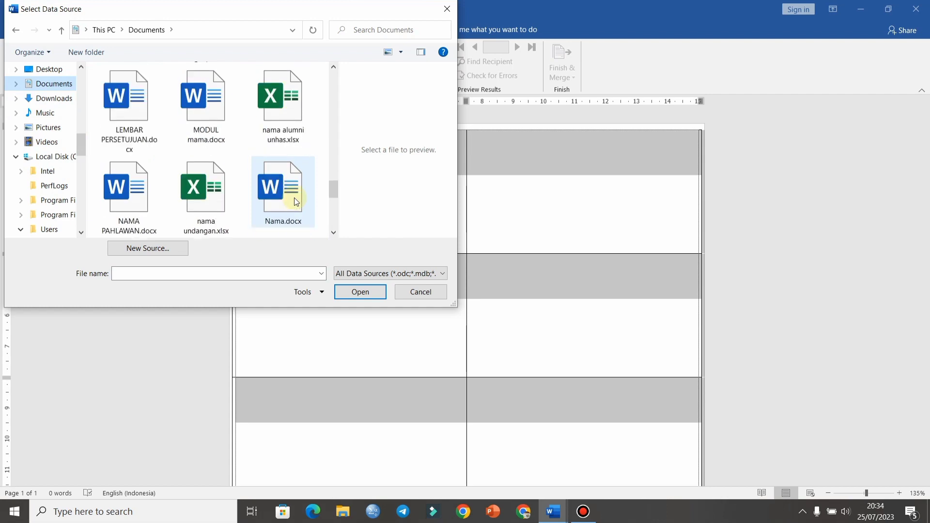
pyautogui.scroll(-2, 294, 198)
pyautogui.click(205, 108)
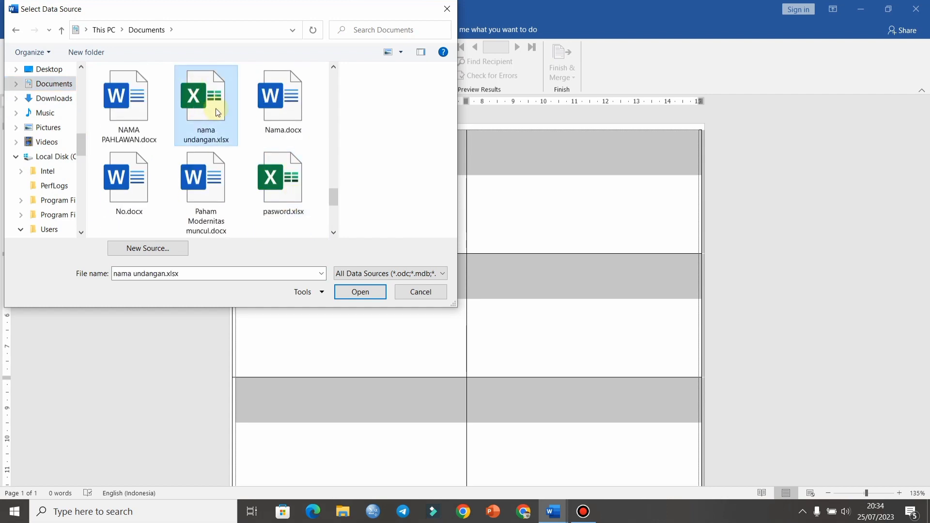
pyautogui.click(343, 301)
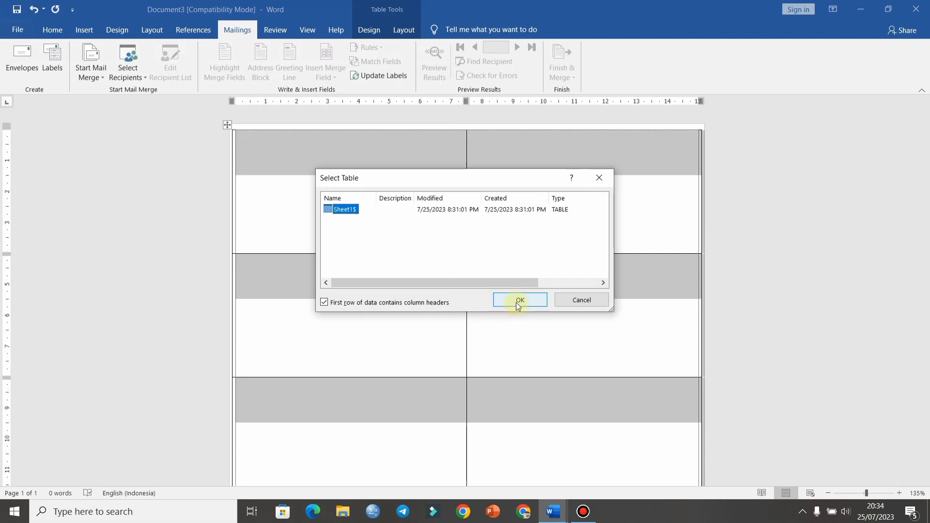
# - Confirm Sheet1$ as the recipient table for the labels
pyautogui.click(517, 304)
pyautogui.scroll(-3, 592, 309)
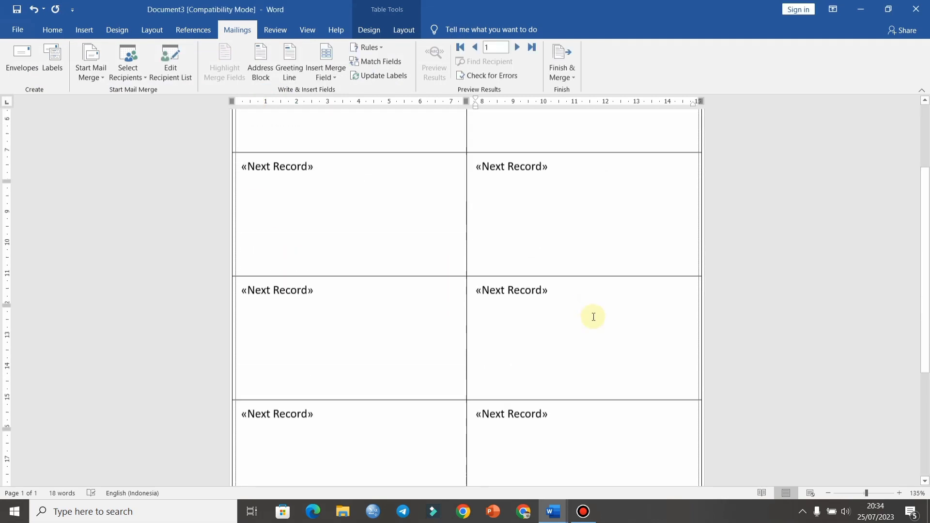
pyautogui.scroll(2, 598, 339)
pyautogui.scroll(1, 605, 365)
pyautogui.scroll(1, 610, 363)
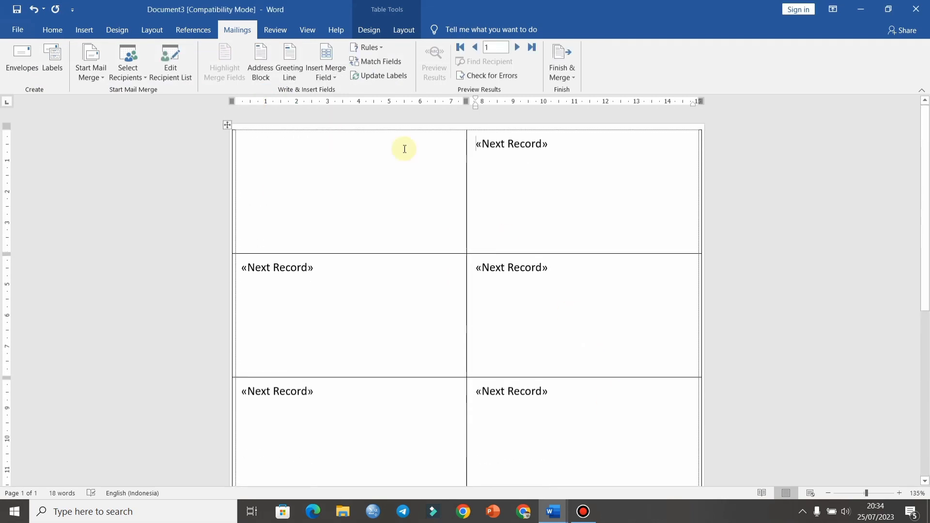
# - Insert bold «nama_», «di» and «alamat» merge fields on separate lines in the first label
pyautogui.click(260, 178)
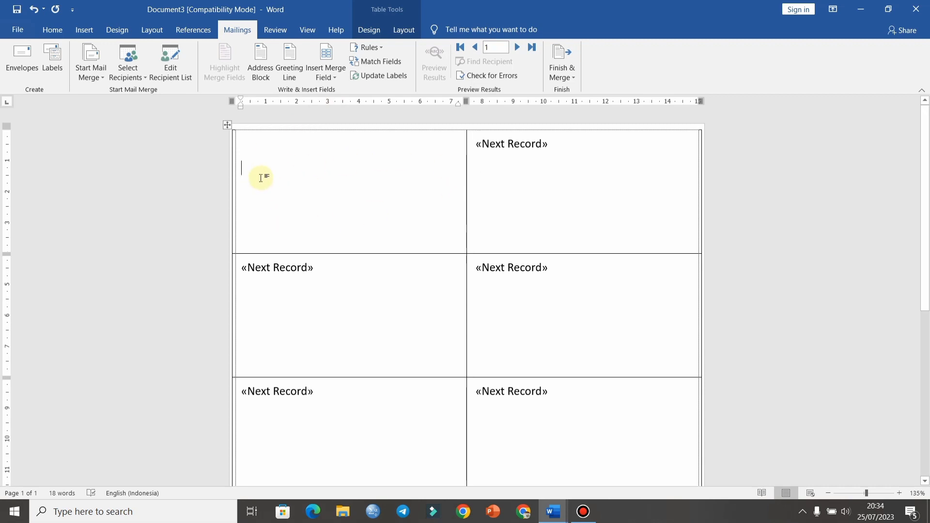
pyautogui.click(338, 80)
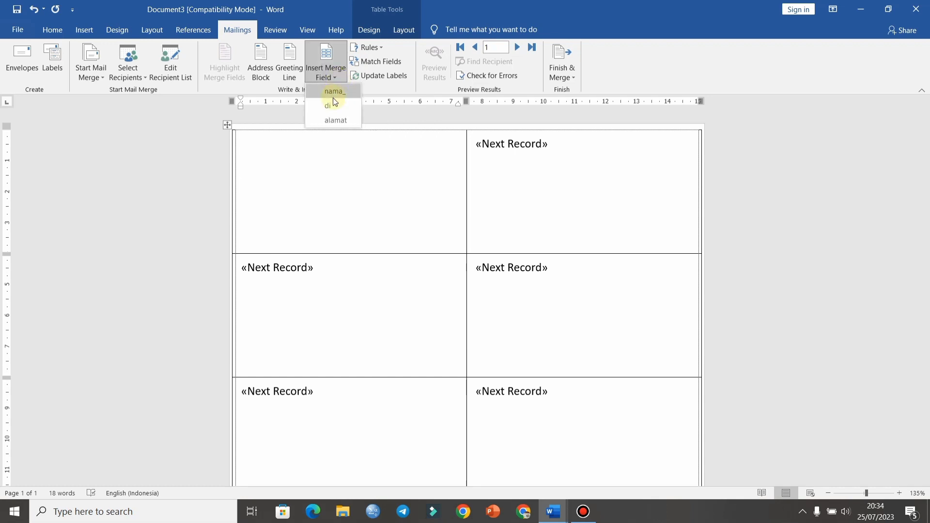
pyautogui.click(334, 97)
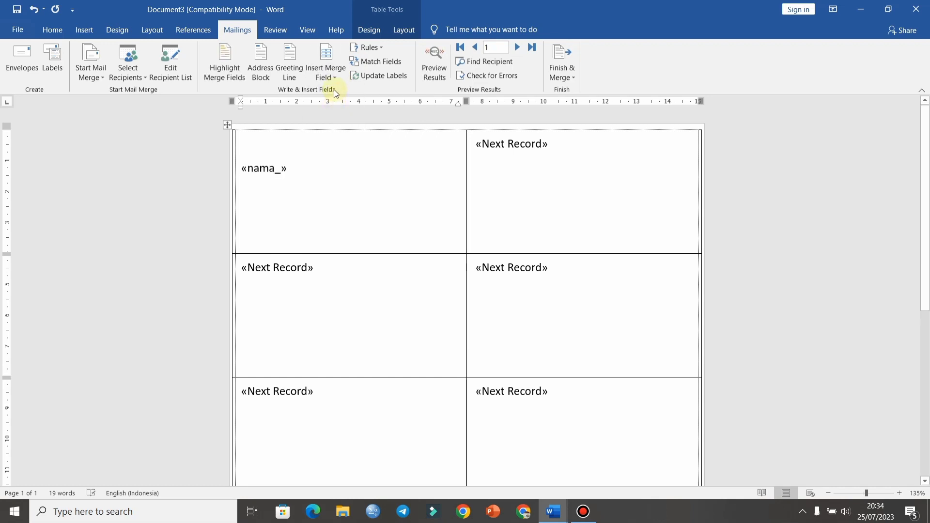
pyautogui.press('Return')
pyautogui.click(314, 79)
pyautogui.click(323, 105)
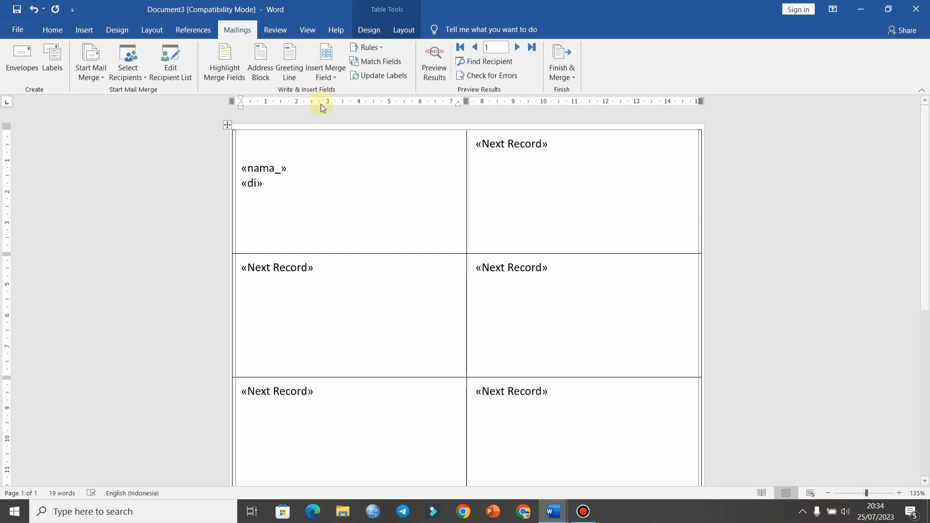
pyautogui.press('Return')
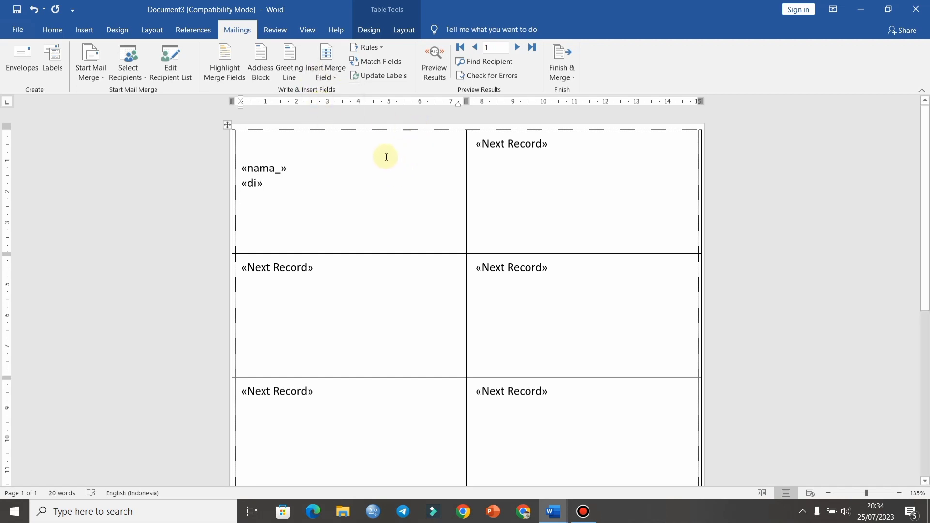
pyautogui.click(333, 75)
pyautogui.click(341, 118)
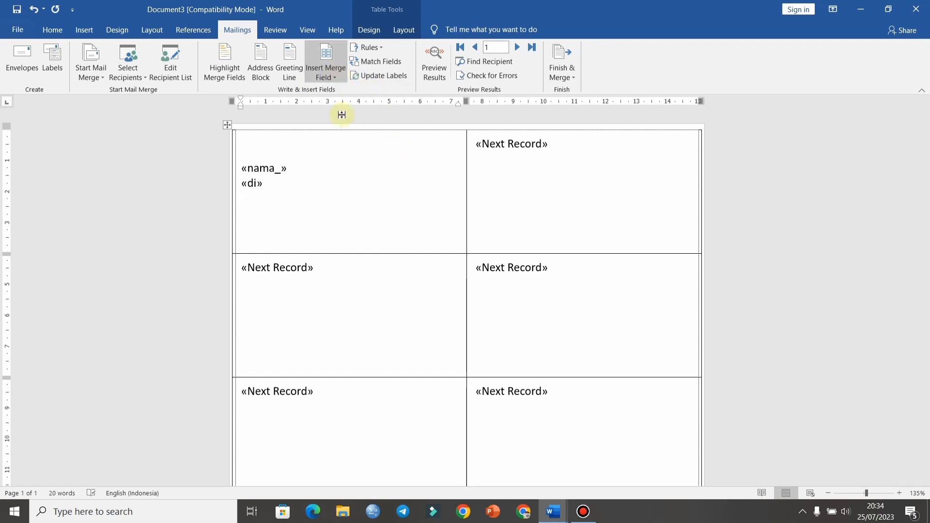
pyautogui.moveTo(305, 197); pyautogui.dragTo(242, 165)
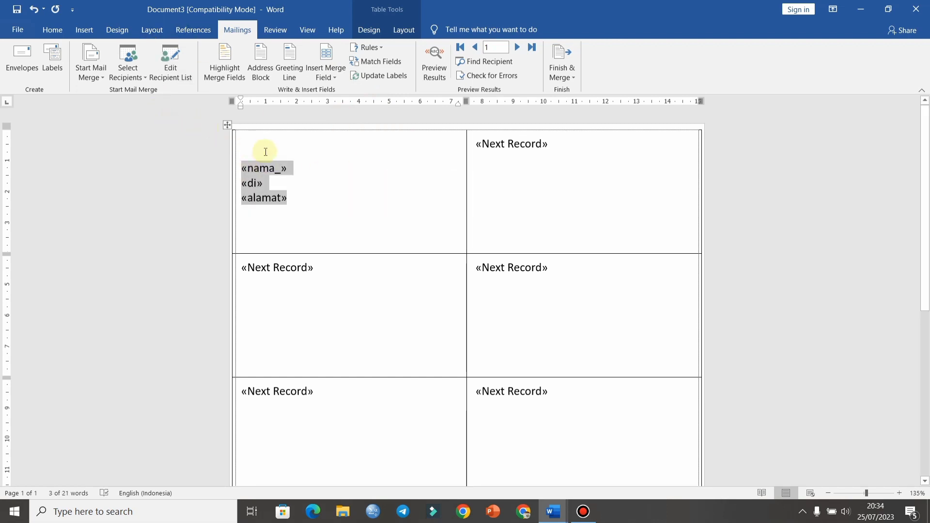
pyautogui.hotkey('ctrl', 'b')
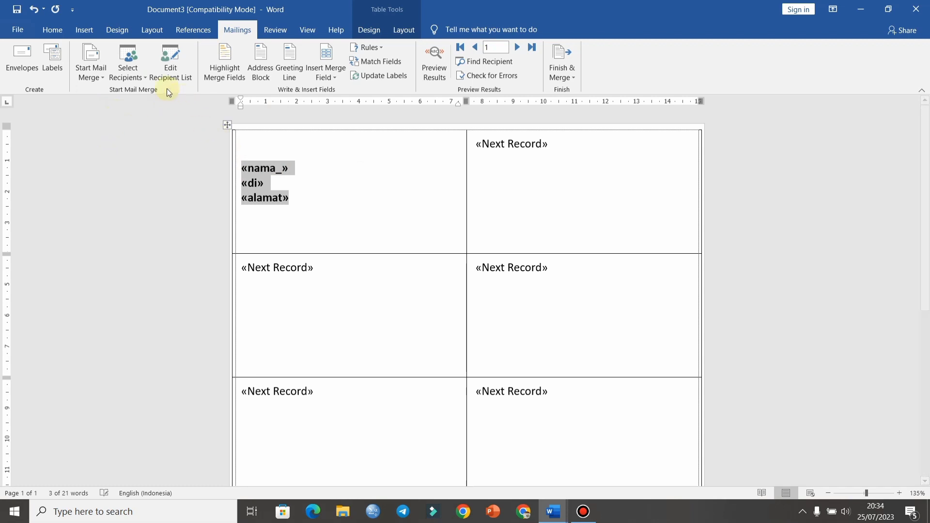
# - Centre the first label's merge fields and set them in Arial 12 pt
pyautogui.click(54, 37)
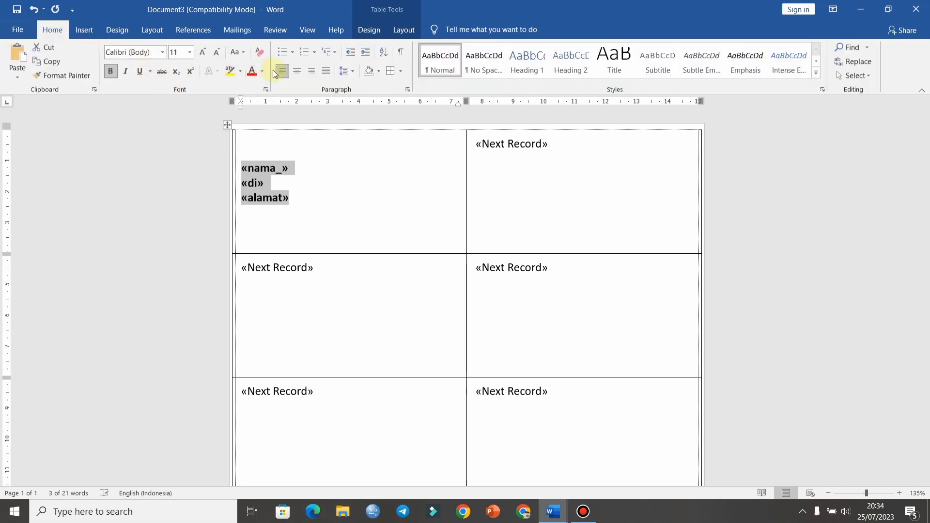
pyautogui.click(298, 72)
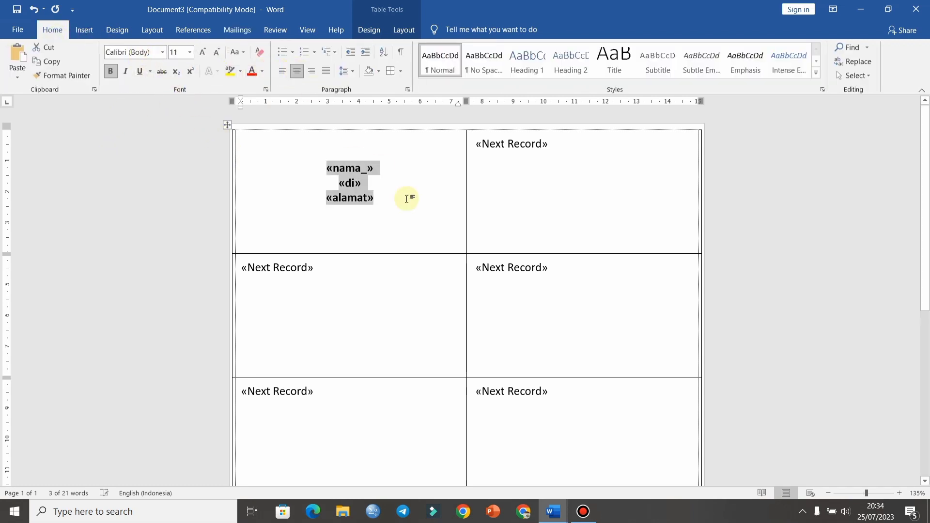
pyautogui.click(162, 53)
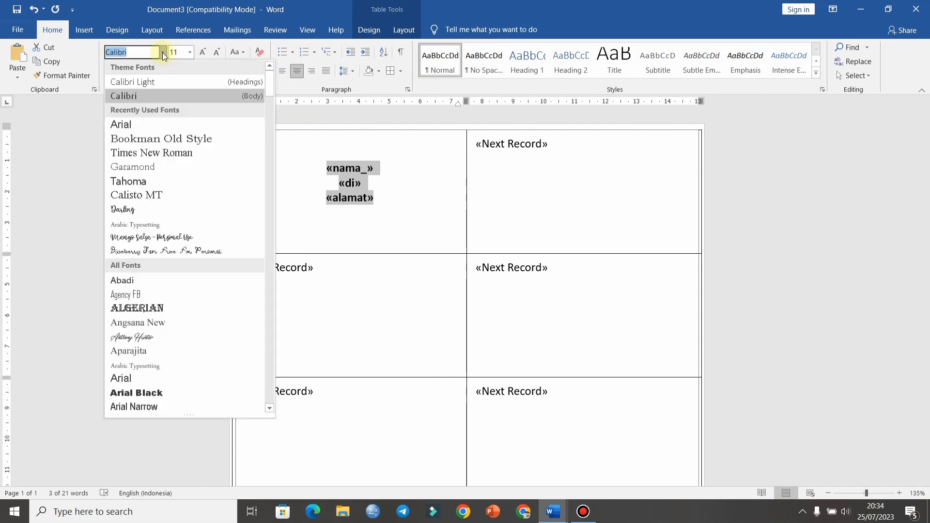
pyautogui.click(163, 125)
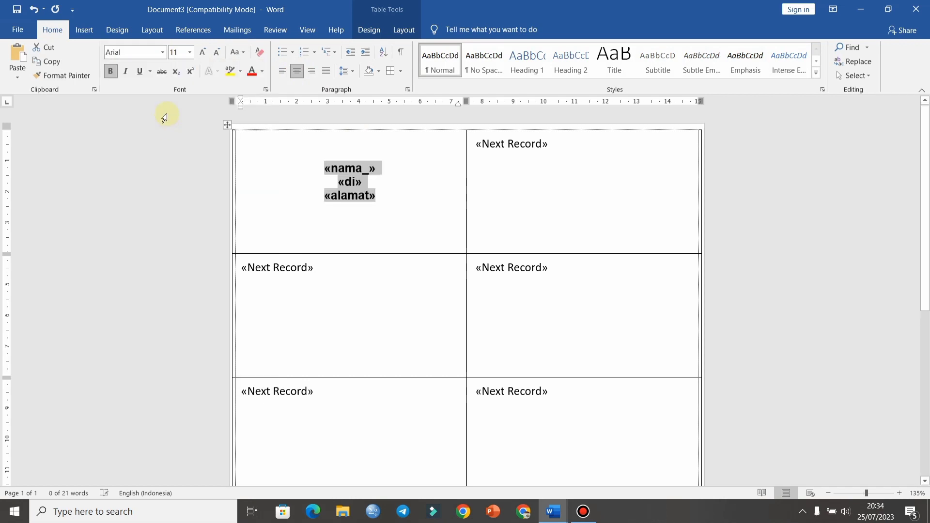
pyautogui.click(187, 52)
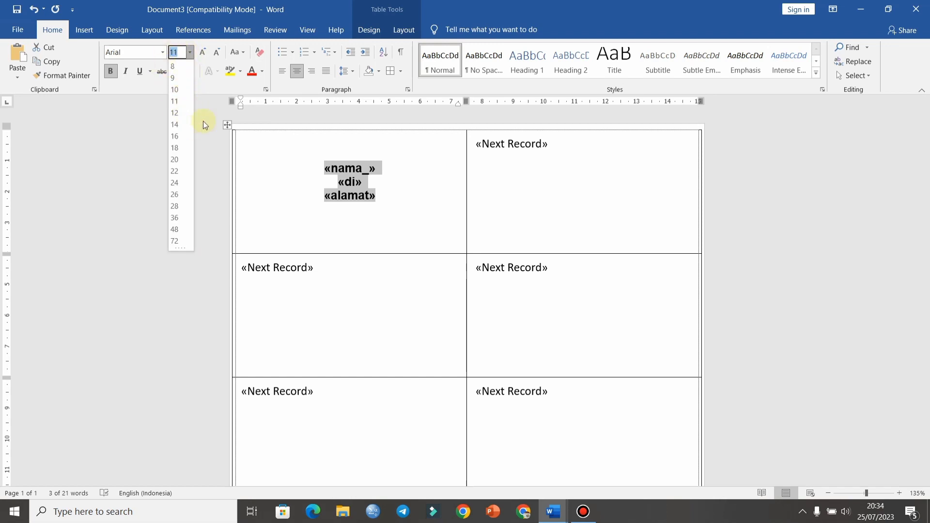
pyautogui.click(176, 112)
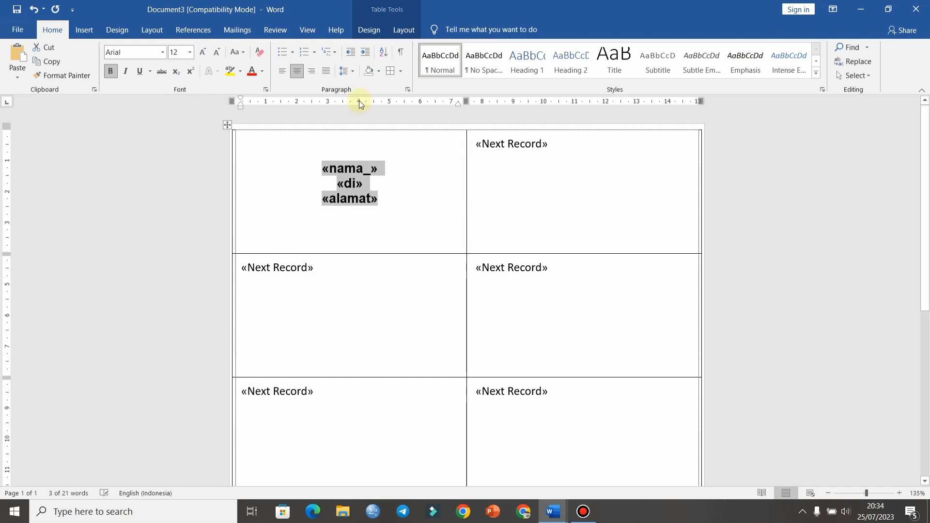
# - Apply 1.5 line spacing to the merge fields
pyautogui.click(350, 76)
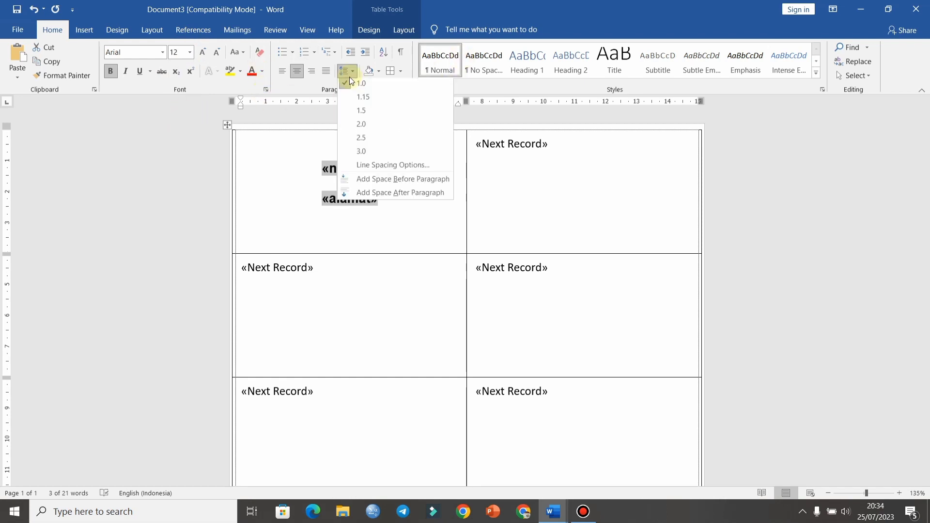
pyautogui.click(361, 114)
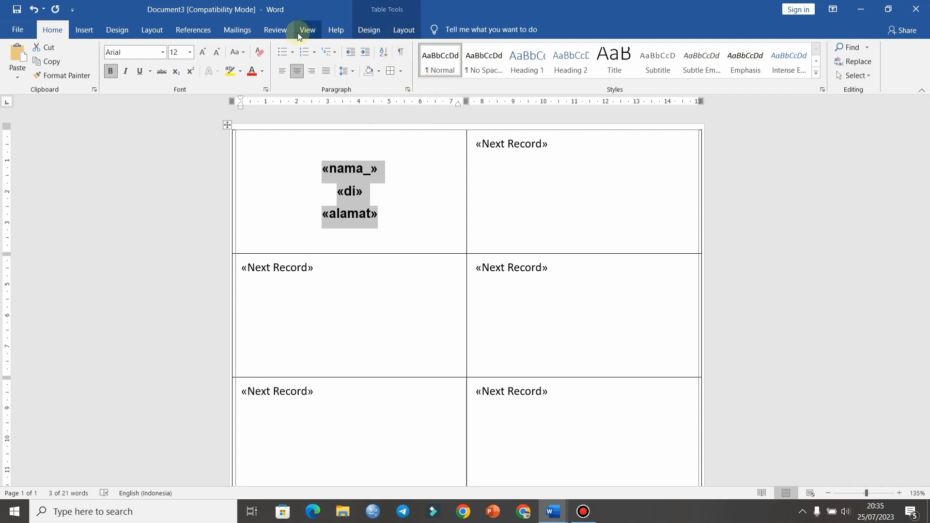
pyautogui.click(251, 36)
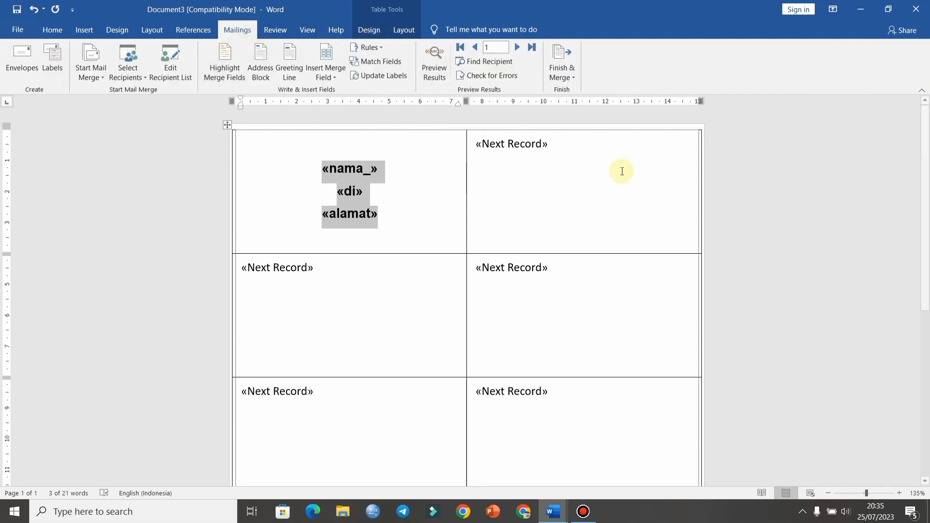
# - Update all labels with the first label's formatted merge fields
pyautogui.click(392, 75)
pyautogui.scroll(-2, 617, 229)
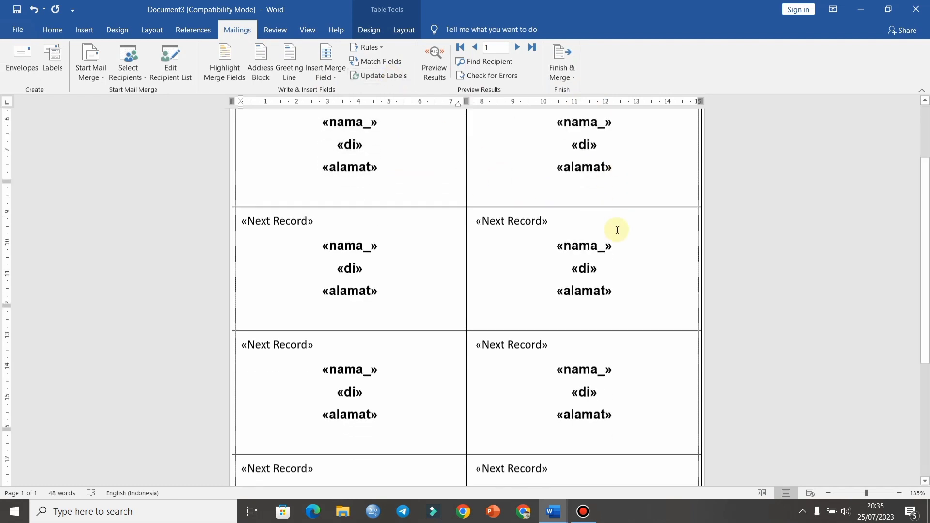
pyautogui.scroll(-3, 617, 246)
pyautogui.scroll(6, 623, 276)
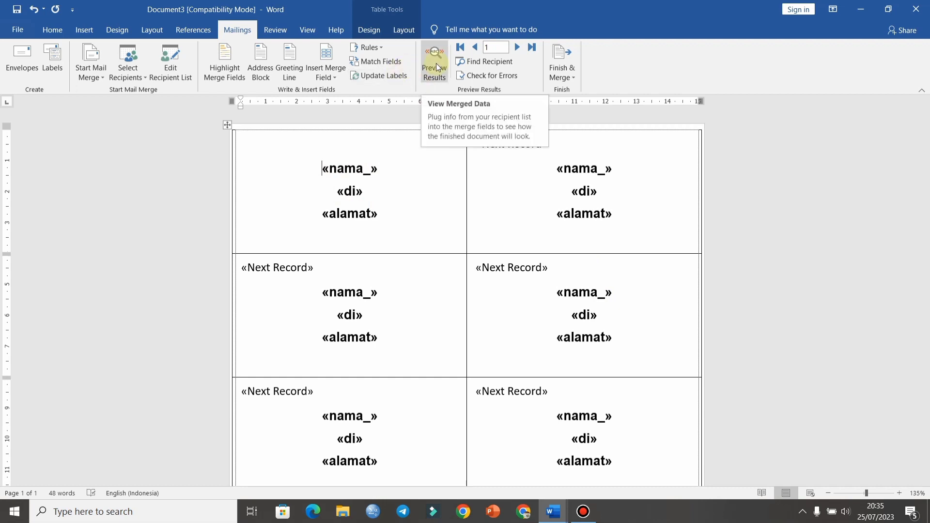
# - Preview the labels filled with actual recipient names, 'di' and cities
pyautogui.click(436, 65)
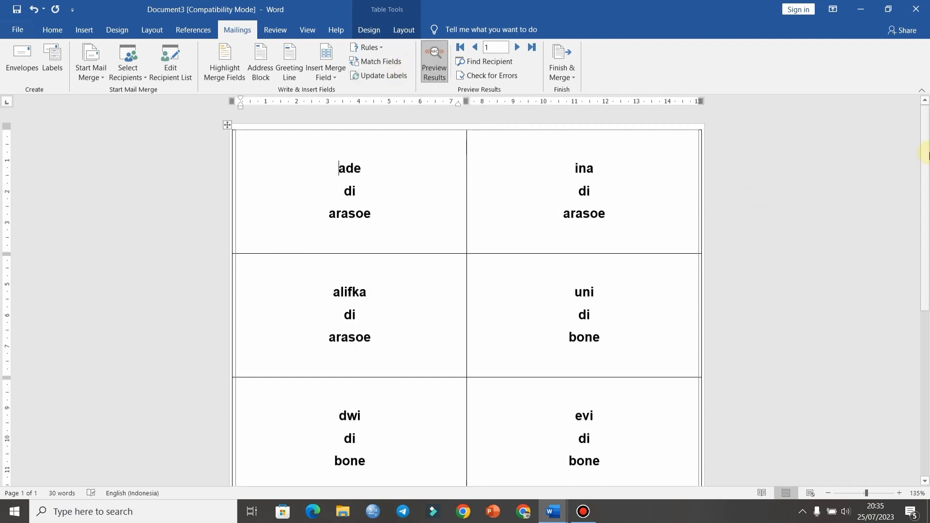
pyautogui.moveTo(925, 112)
pyautogui.mouseDown()
pyautogui.moveTo(925, 314)
pyautogui.moveTo(923, 141)
pyautogui.mouseUp()
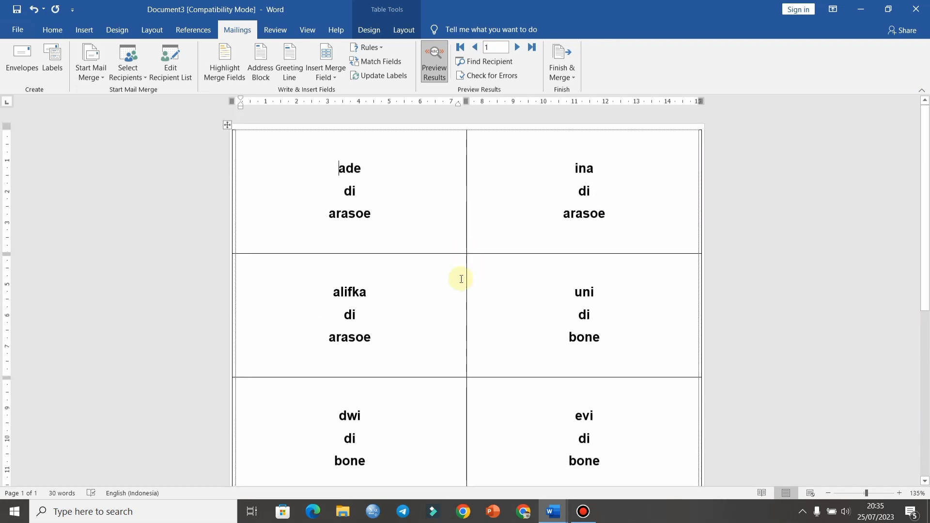
pyautogui.scroll(-5, 528, 286)
pyautogui.scroll(5, 543, 291)
pyautogui.scroll(1, 514, 223)
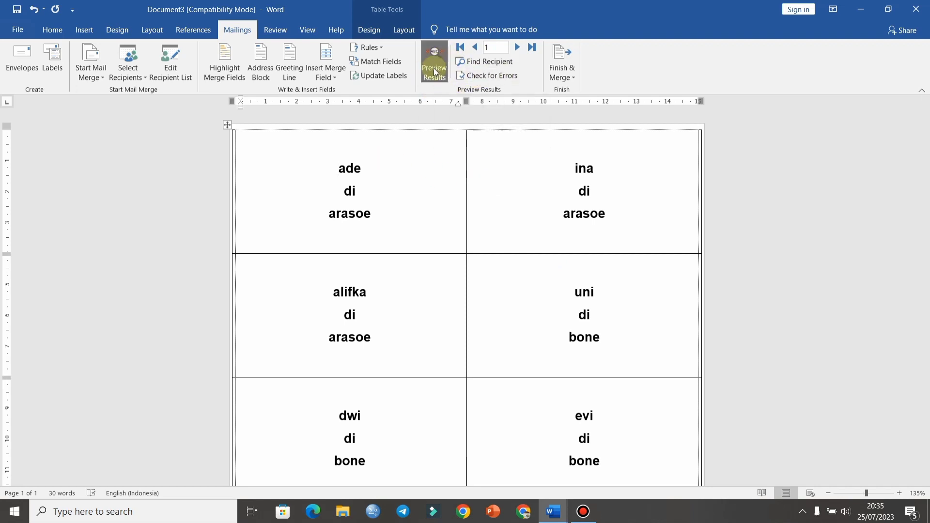
pyautogui.click(533, 47)
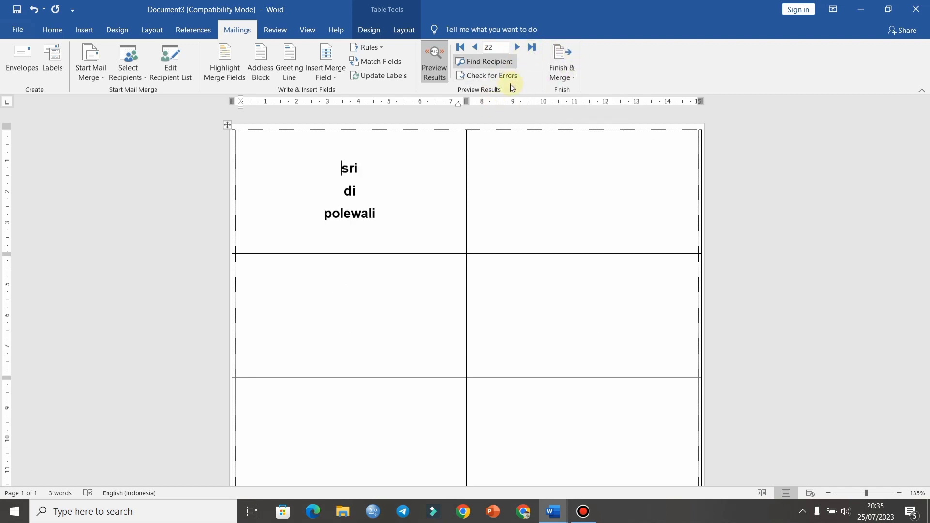
pyautogui.click(461, 47)
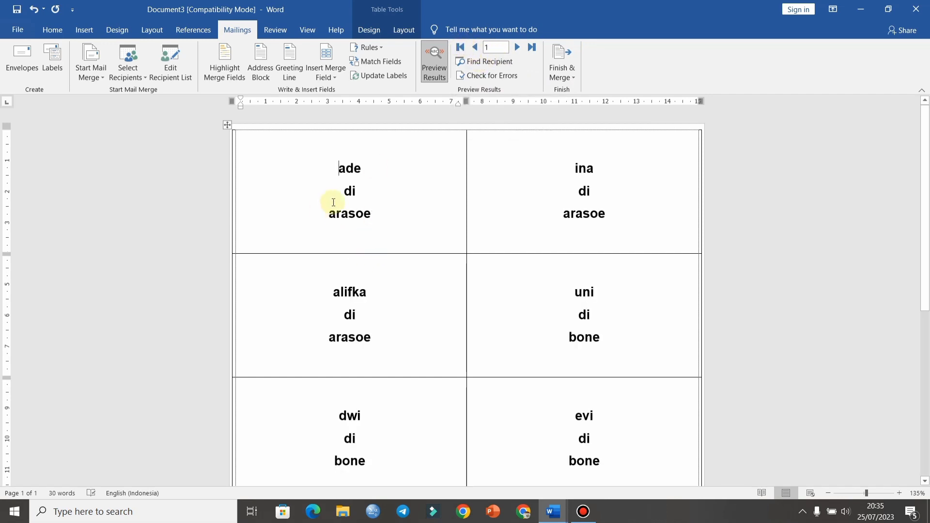
pyautogui.click(516, 53)
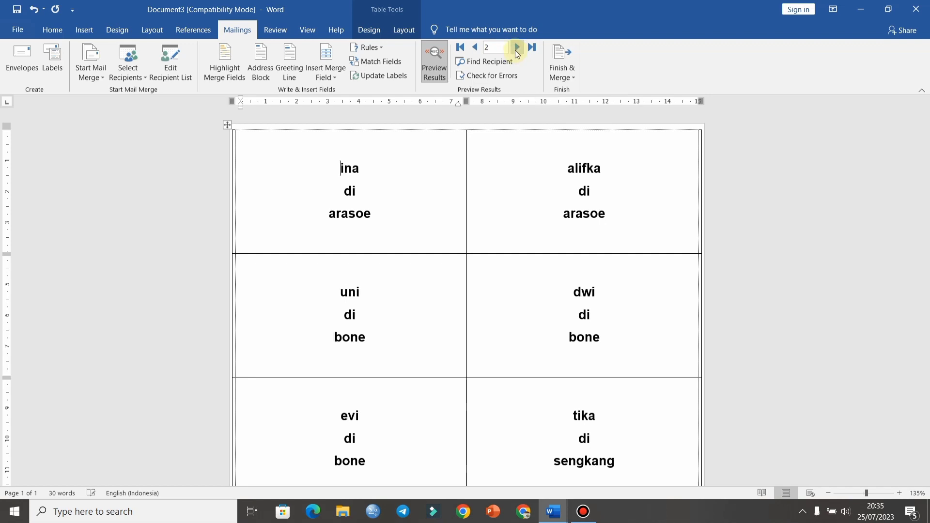
pyautogui.click(515, 50)
pyautogui.click(516, 50)
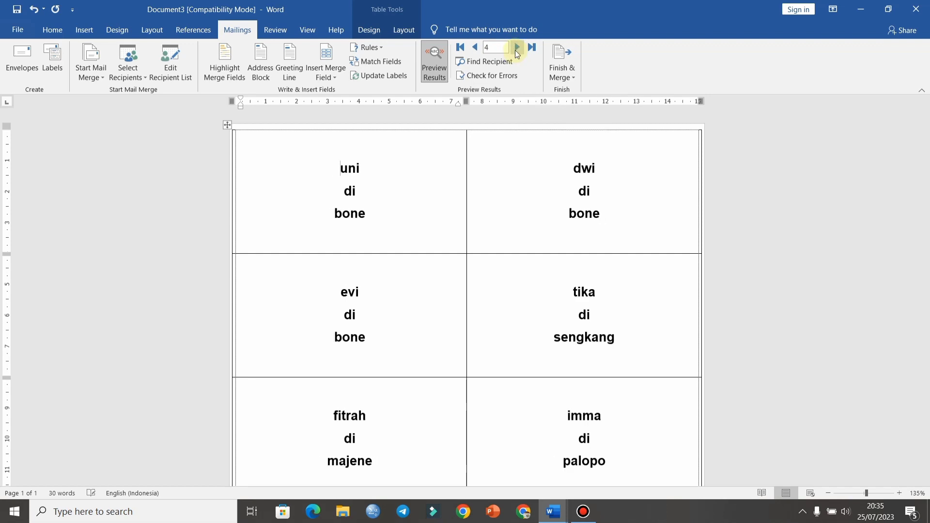
pyautogui.click(515, 51)
pyautogui.click(477, 49)
pyautogui.click(477, 50)
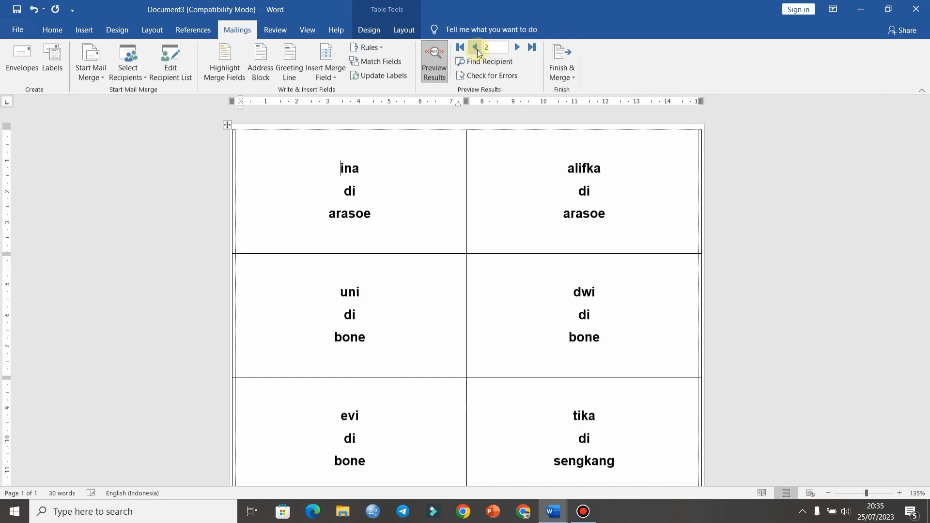
pyautogui.click(477, 49)
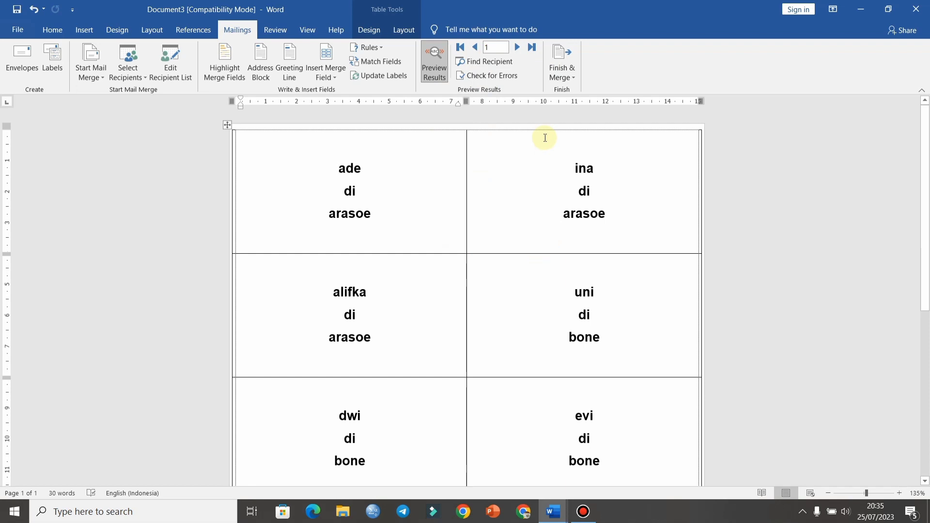
pyautogui.scroll(-2, 625, 280)
pyautogui.scroll(-3, 633, 361)
pyautogui.scroll(4, 641, 357)
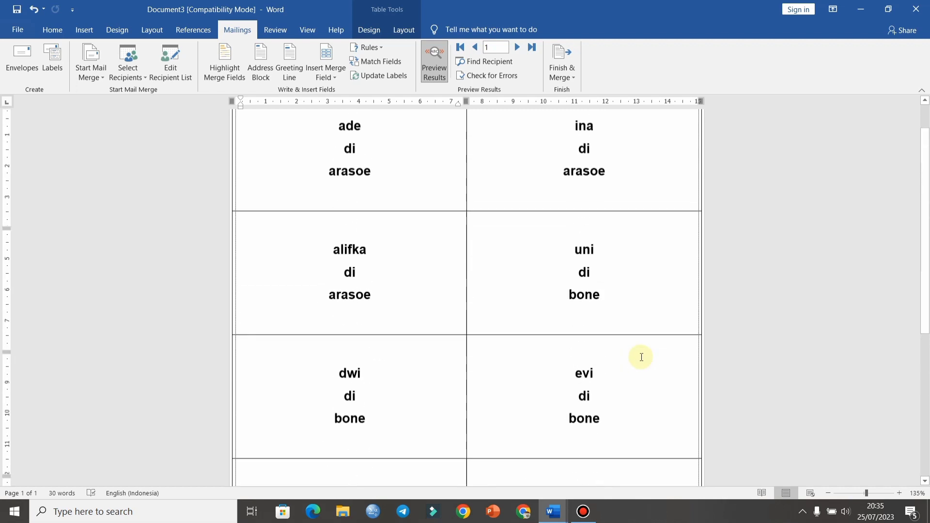
pyautogui.scroll(2, 641, 356)
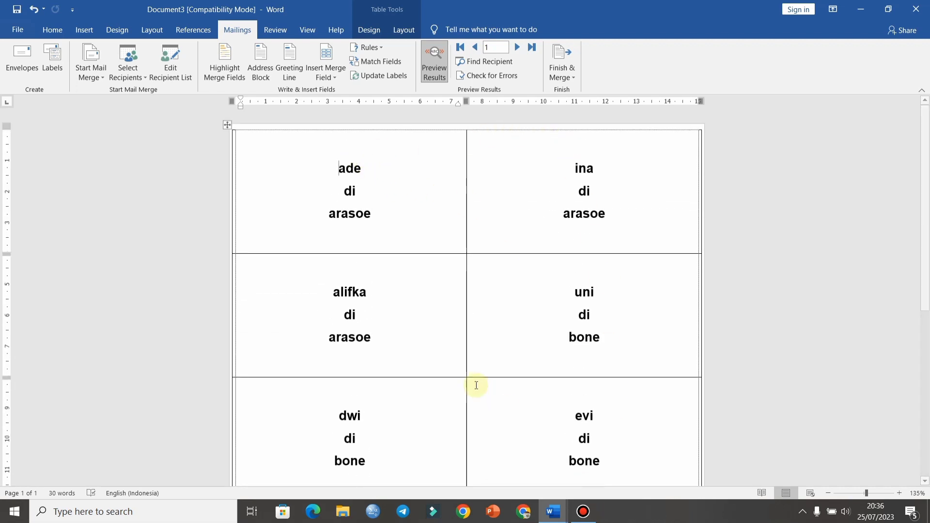
pyautogui.scroll(-3, 476, 385)
pyautogui.scroll(3, 479, 380)
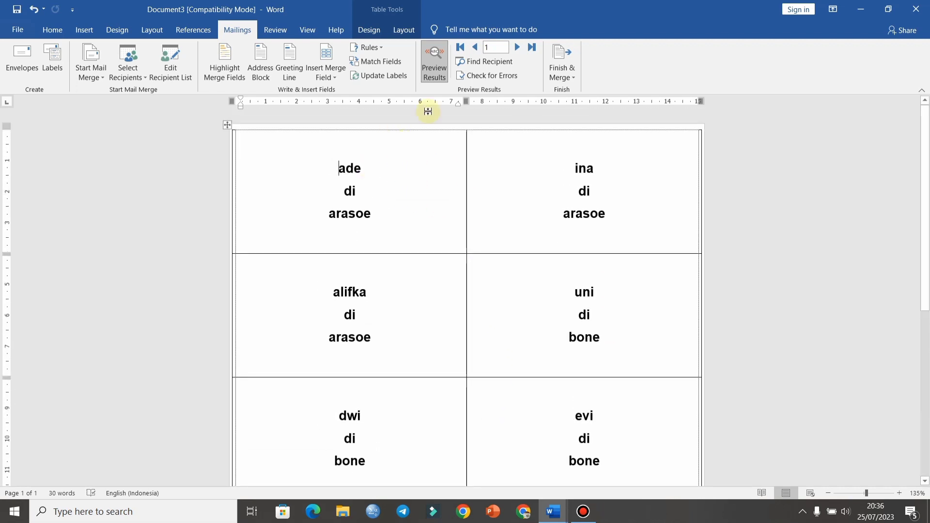
# - Jump the label preview to record 11
pyautogui.click(492, 51)
pyautogui.write('1')
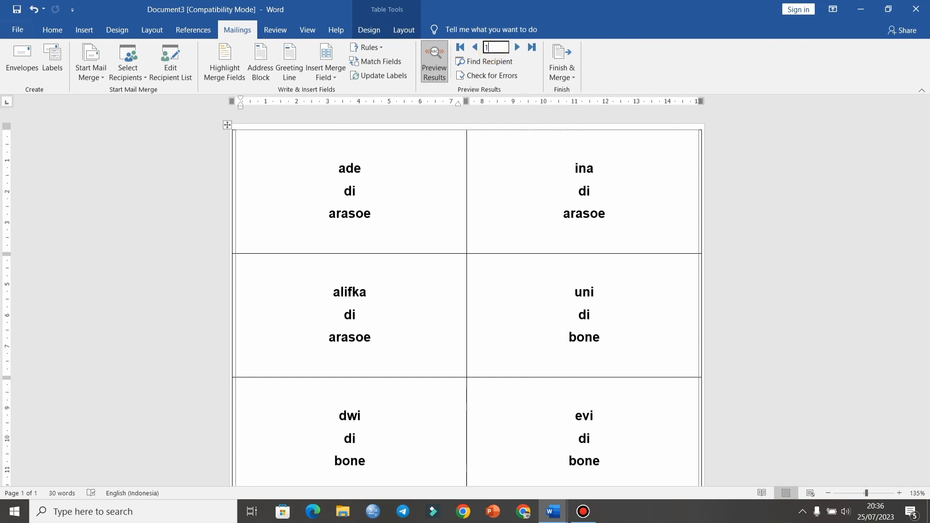
pyautogui.write('1')
pyautogui.press('Return')
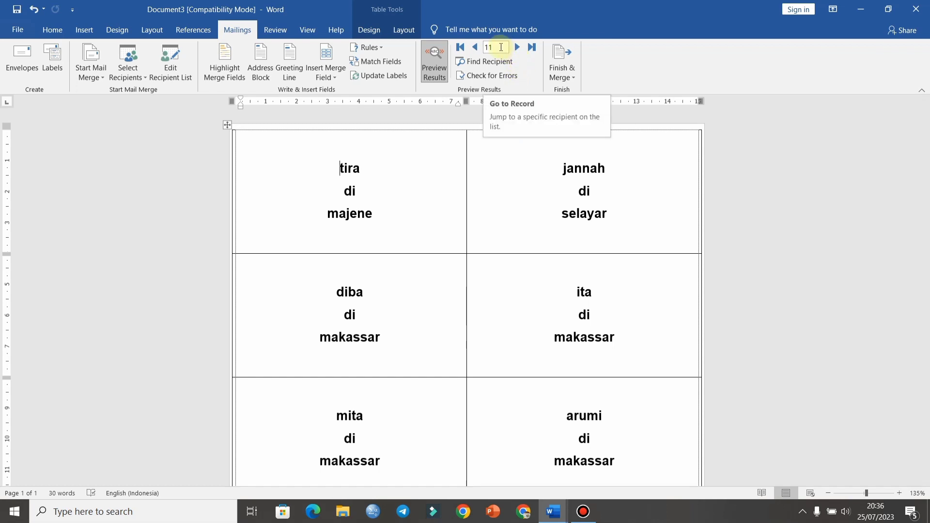
# - Jump the preview to record 21, showing the last two 'di polewali' guests
pyautogui.doubleClick(501, 47)
pyautogui.write('21')
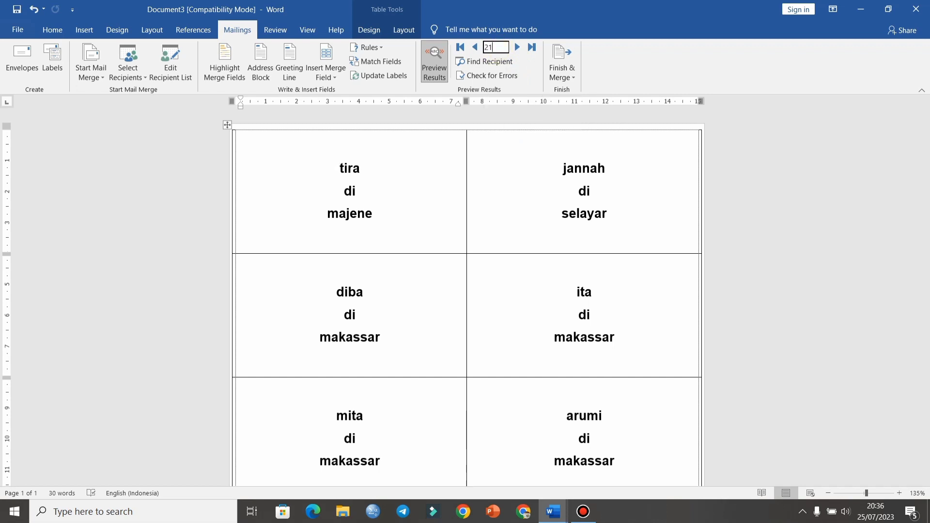
pyautogui.press('Return')
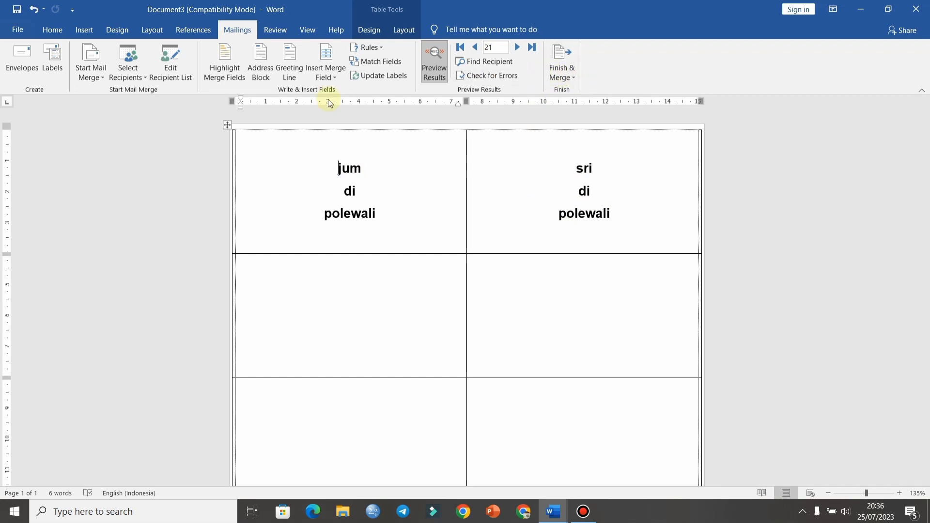
pyautogui.click(571, 80)
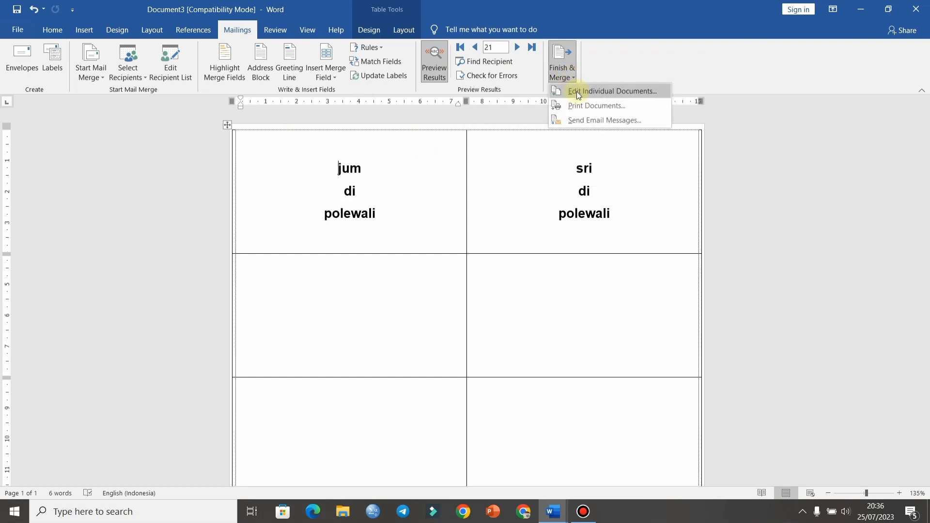
pyautogui.click(583, 105)
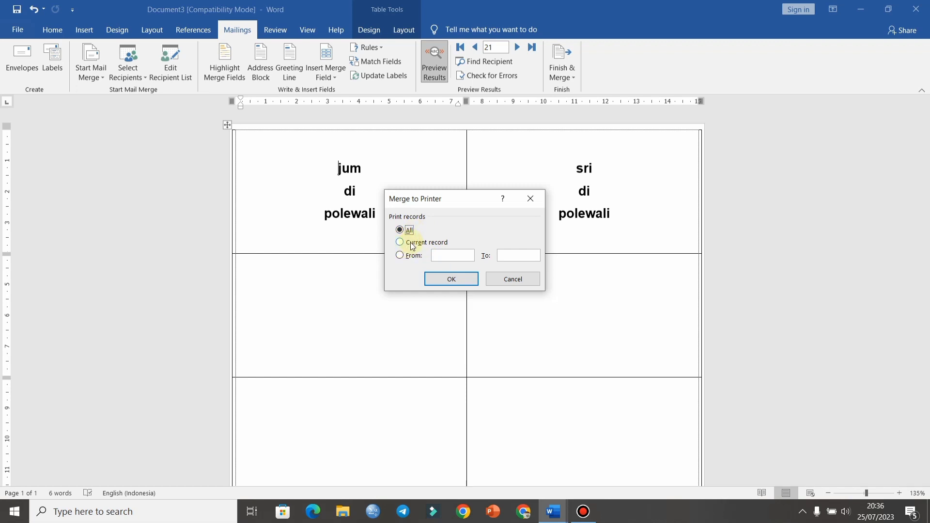
pyautogui.click(411, 242)
pyautogui.click(408, 258)
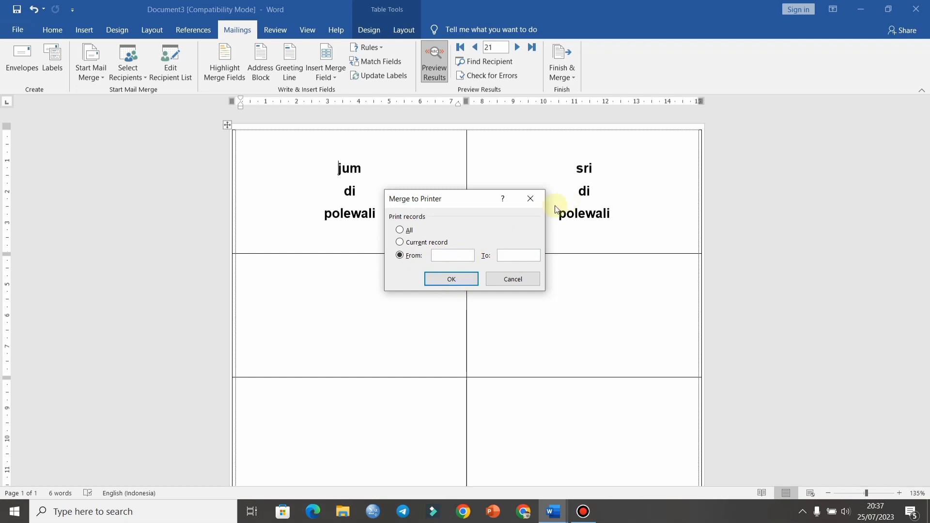
pyautogui.click(530, 199)
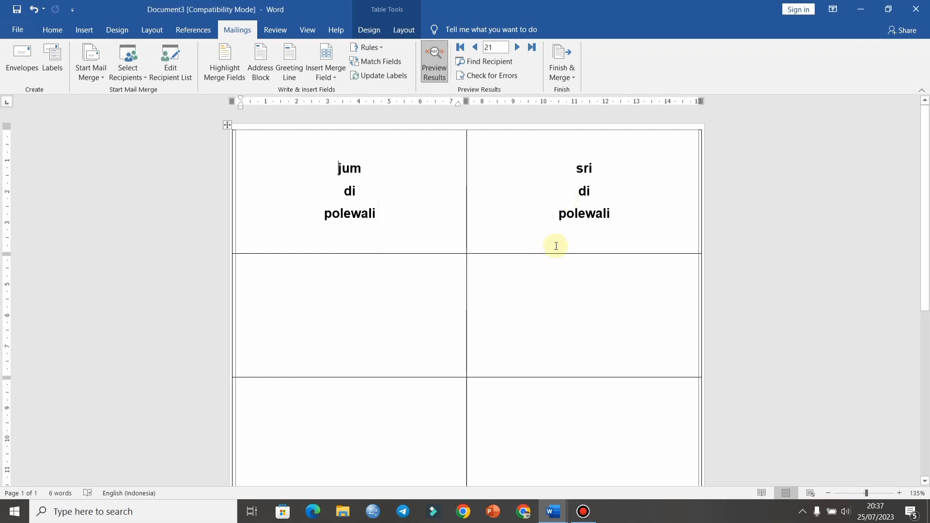